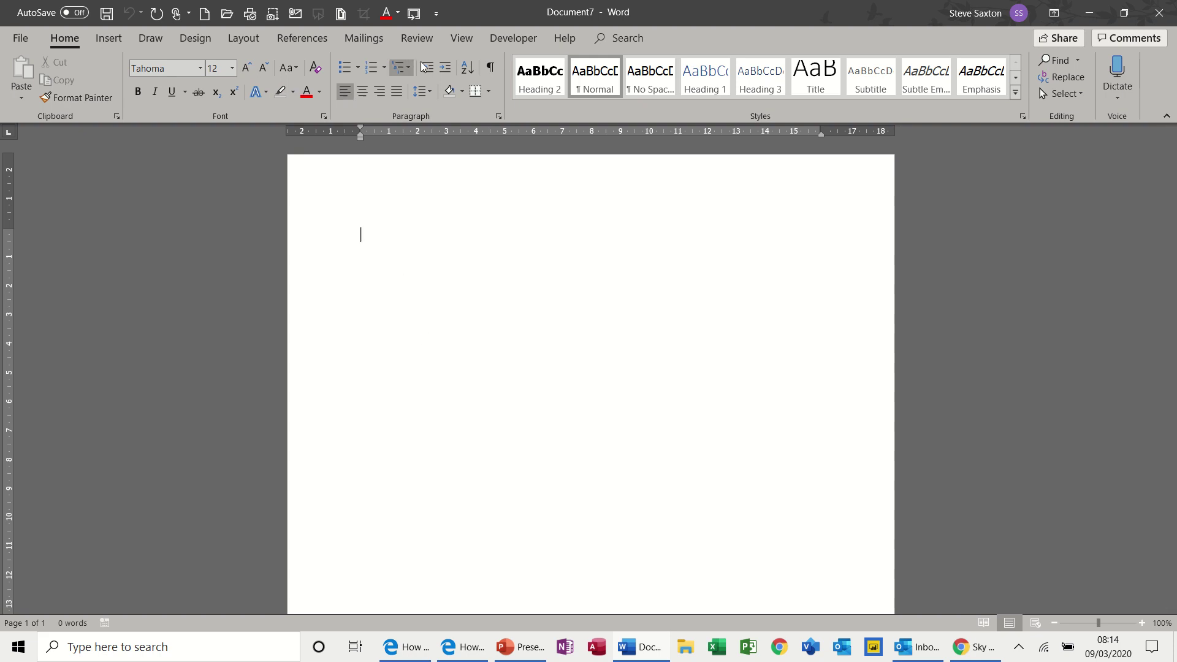
- Confirm Developer is ticked under Customize Ribbon in Word Options
{"action": "left_click", "coordinate": [513, 46]}
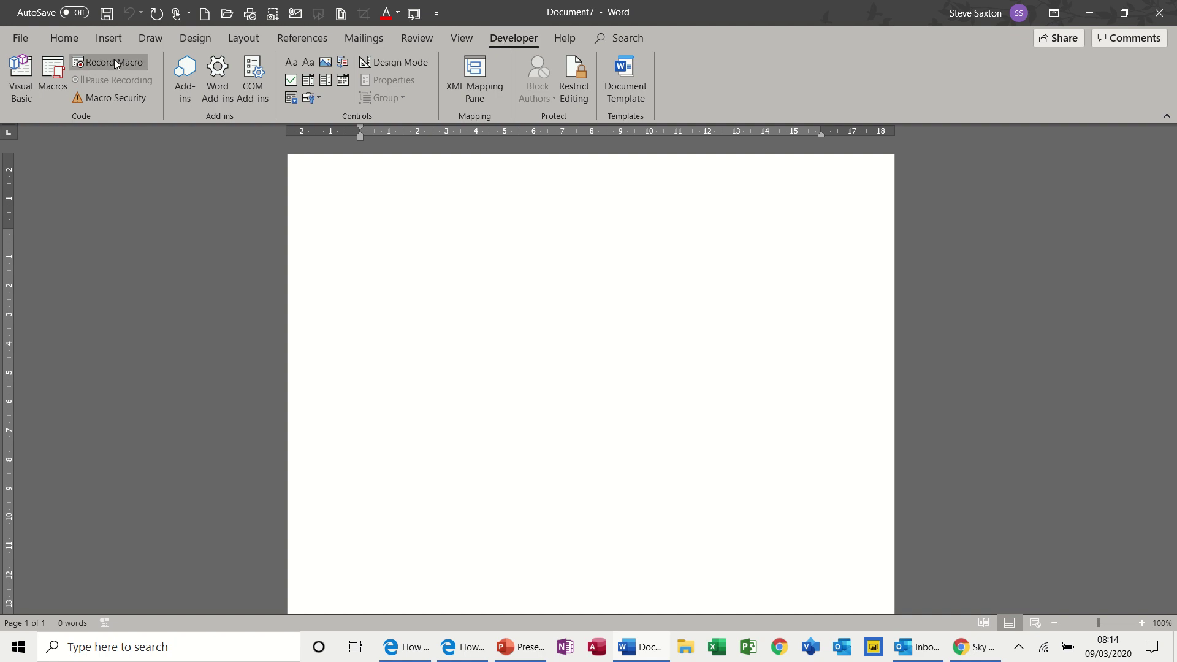
{"action": "left_click", "coordinate": [28, 41]}
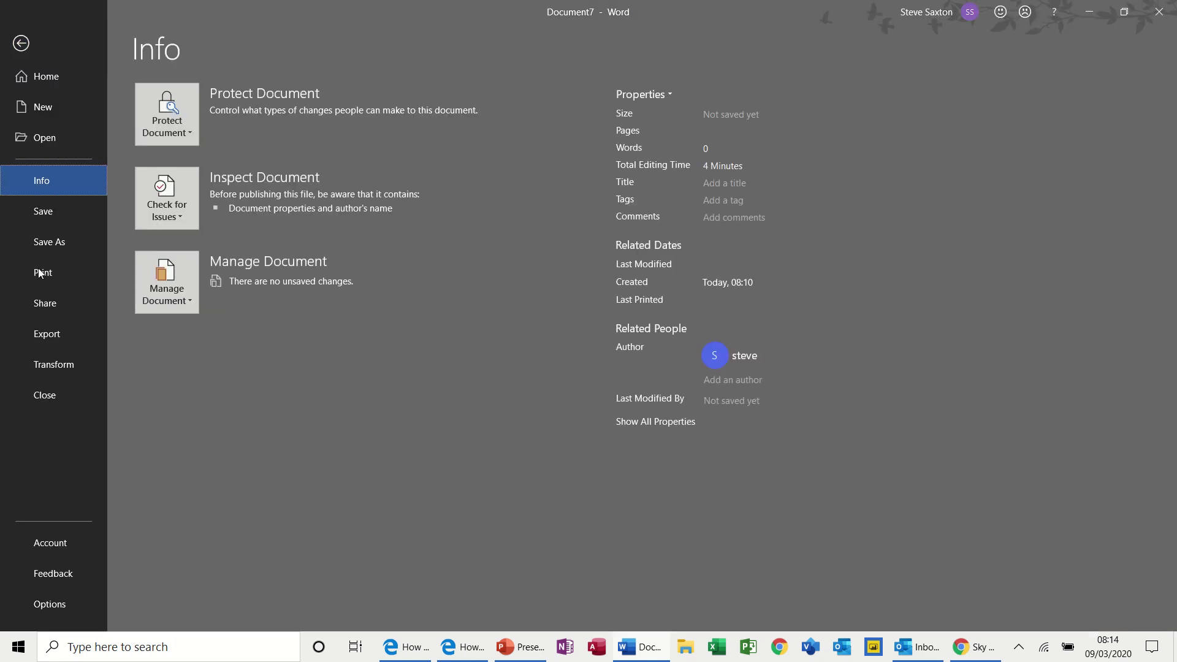
{"action": "left_click", "coordinate": [72, 603]}
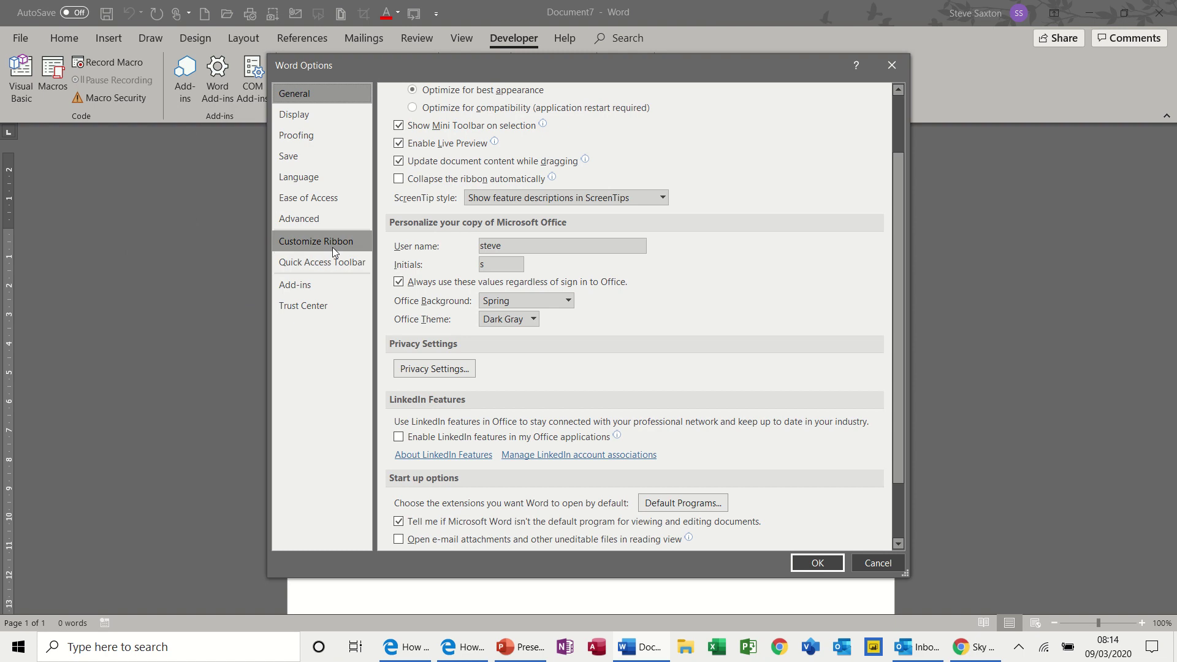
{"action": "left_click", "coordinate": [333, 248]}
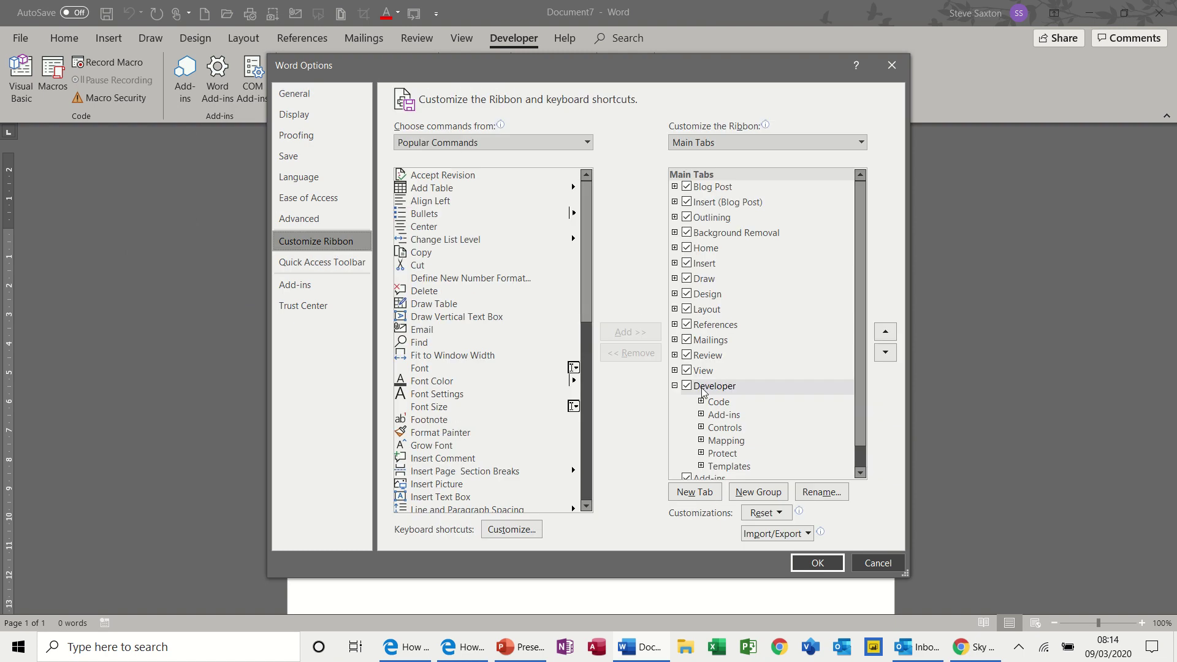
{"action": "left_click", "coordinate": [821, 563]}
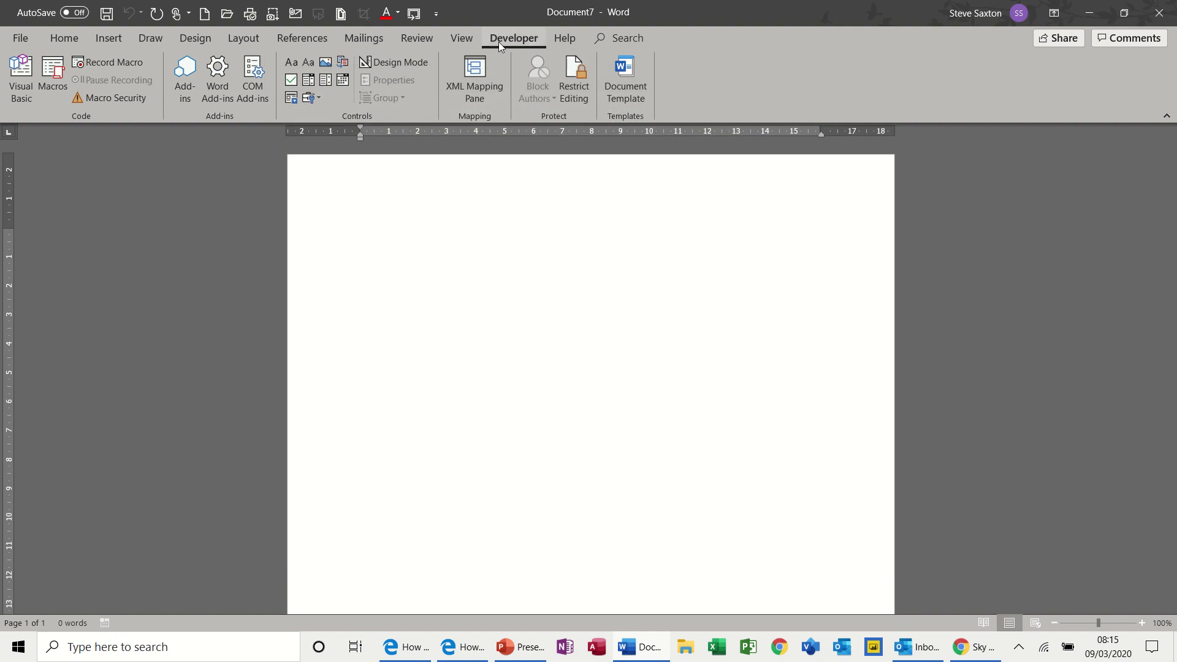
- Insert a 3x3 table at the top of the blank document
{"action": "left_click", "coordinate": [108, 38]}
{"action": "left_click", "coordinate": [106, 98]}
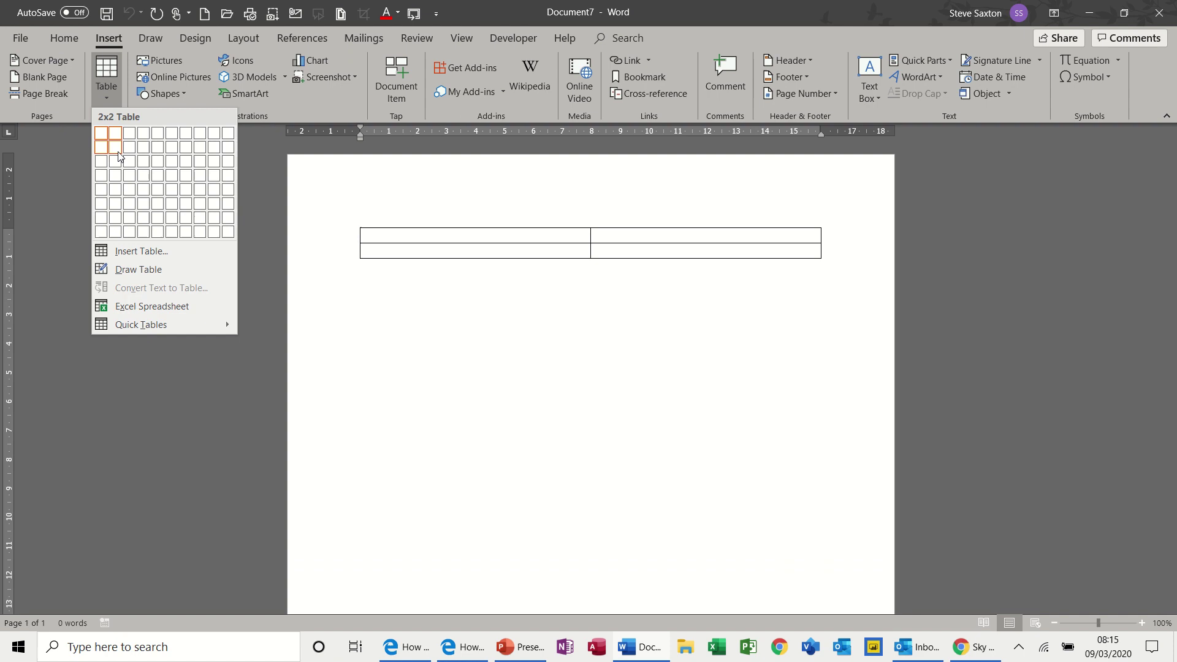
{"action": "left_click", "coordinate": [129, 161]}
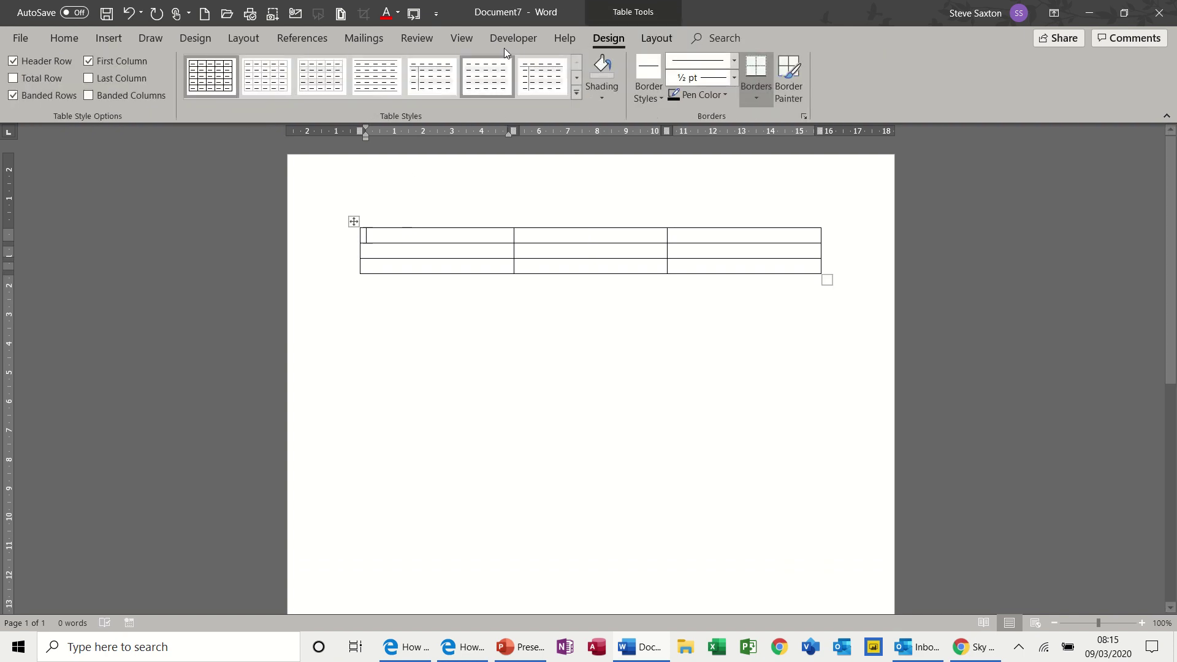
- Add a rich text control to cell 1 and rewrite its placeholder as 'Enter data here' in Design Mode
{"action": "left_click", "coordinate": [524, 39]}
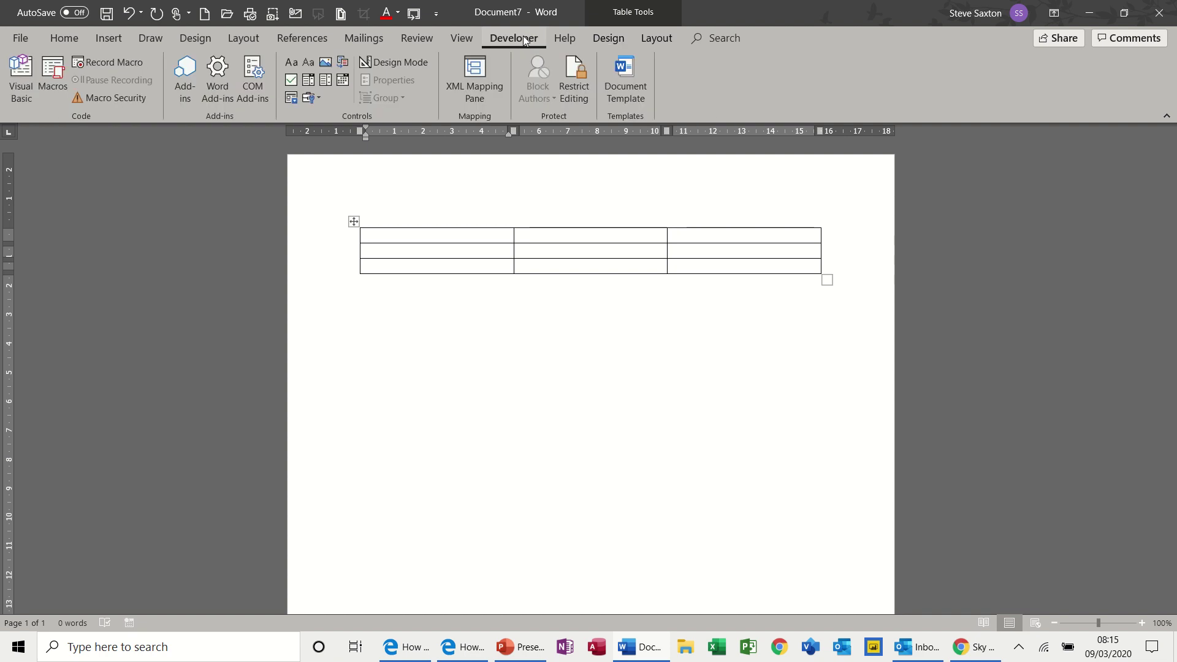
{"action": "left_click", "coordinate": [295, 63]}
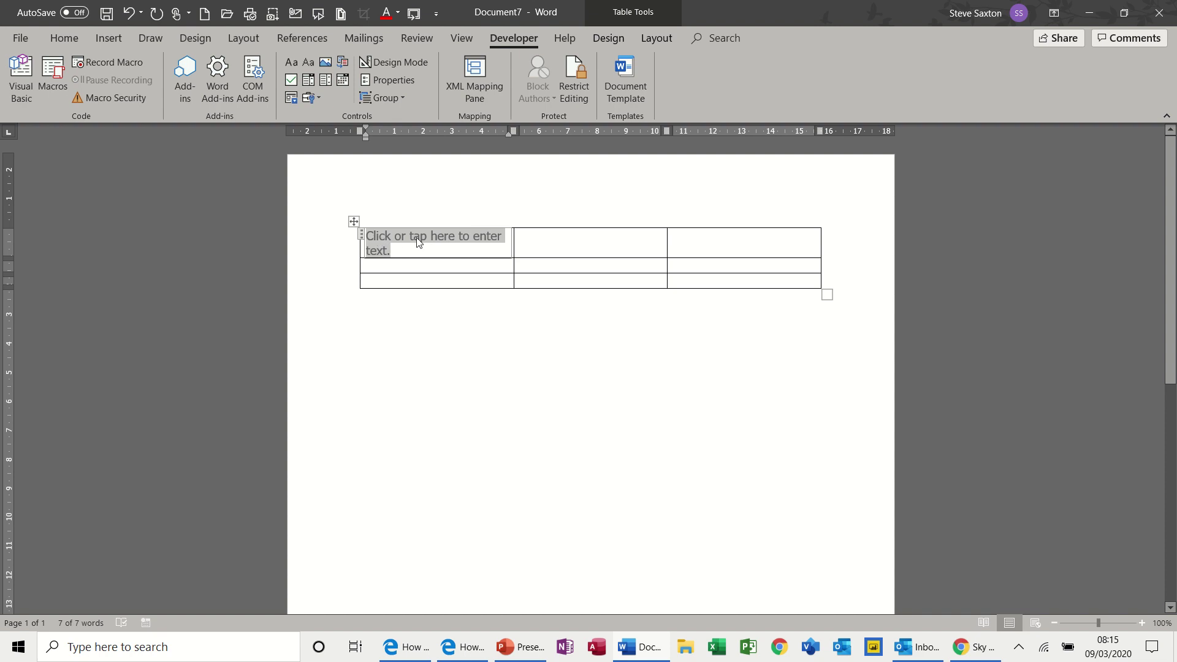
{"action": "left_click", "coordinate": [406, 80]}
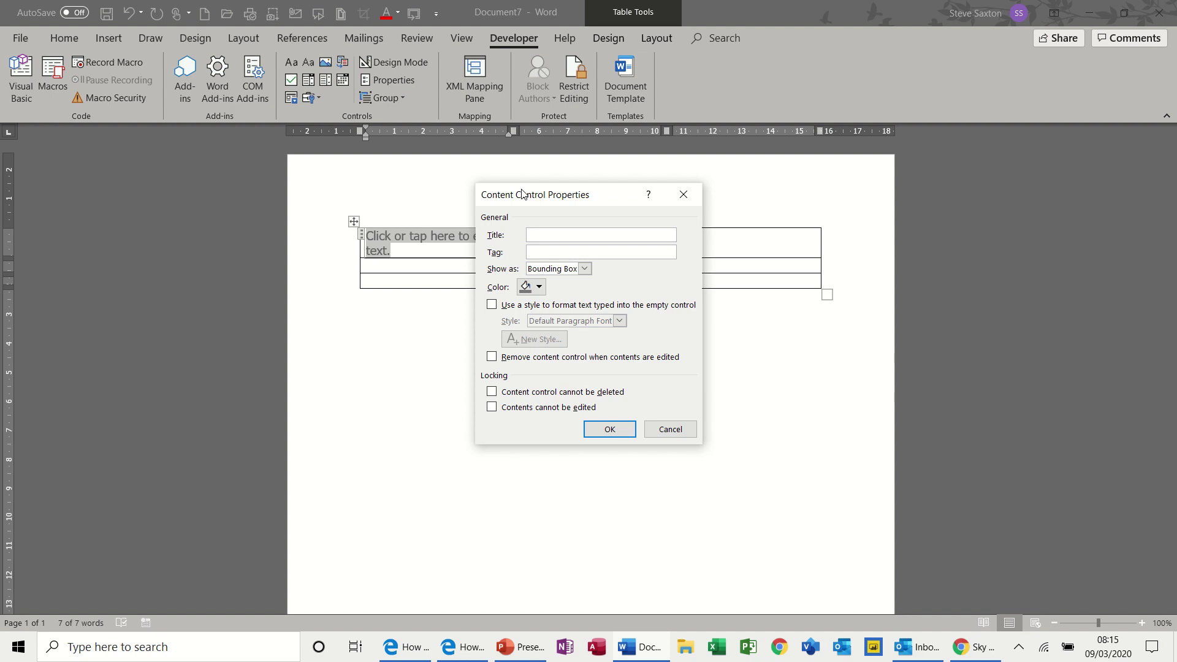
{"action": "left_click", "coordinate": [670, 429]}
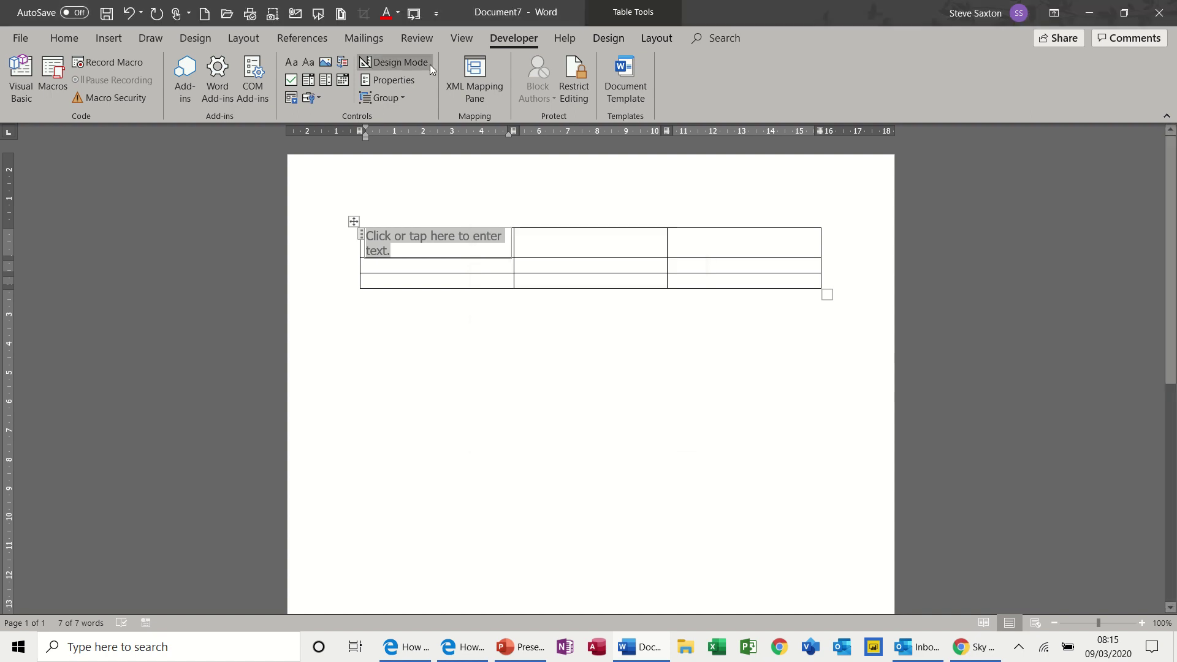
{"action": "left_click", "coordinate": [398, 63]}
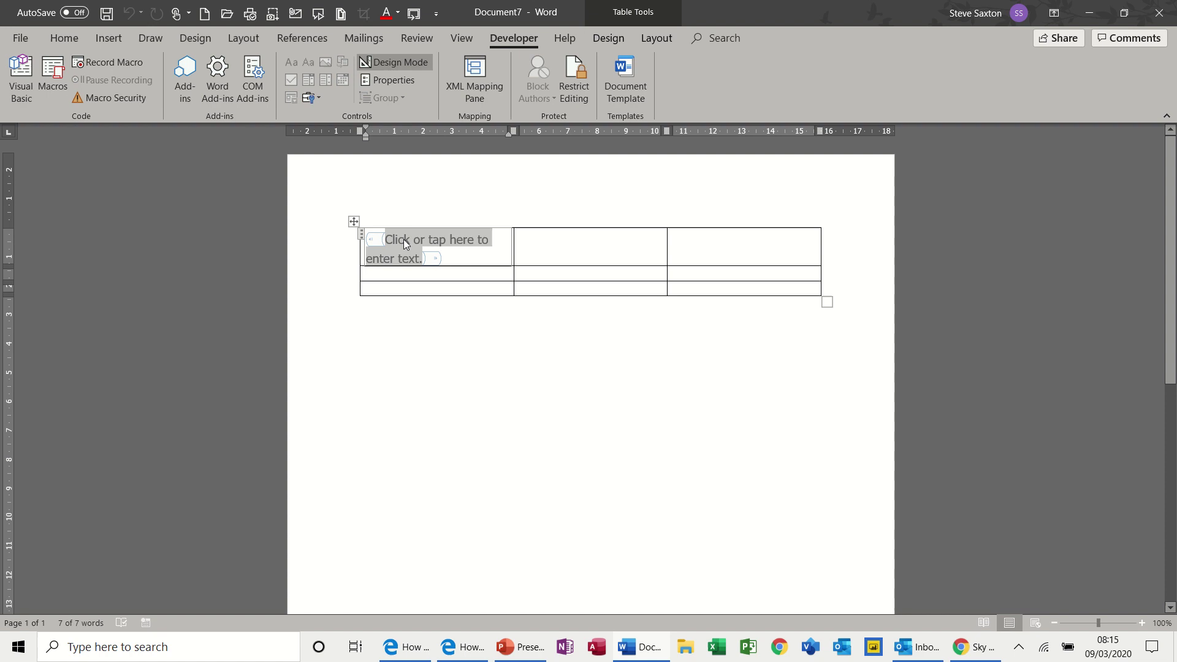
{"action": "type", "text": "Enter"}
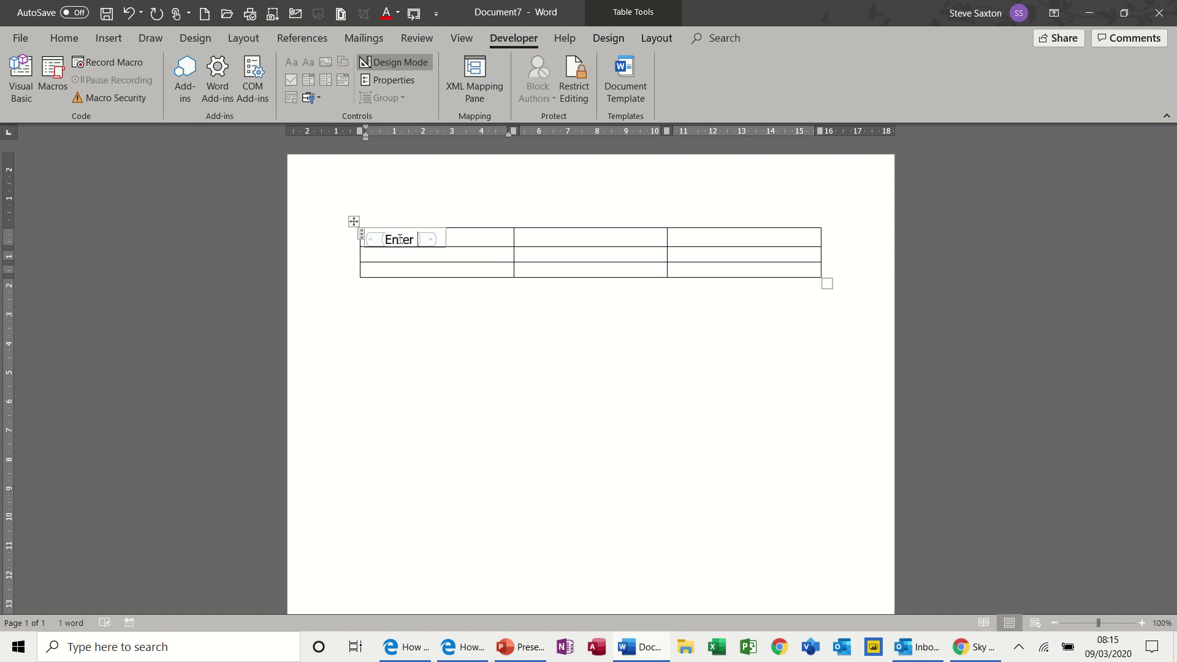
{"action": "type", "text": " data here"}
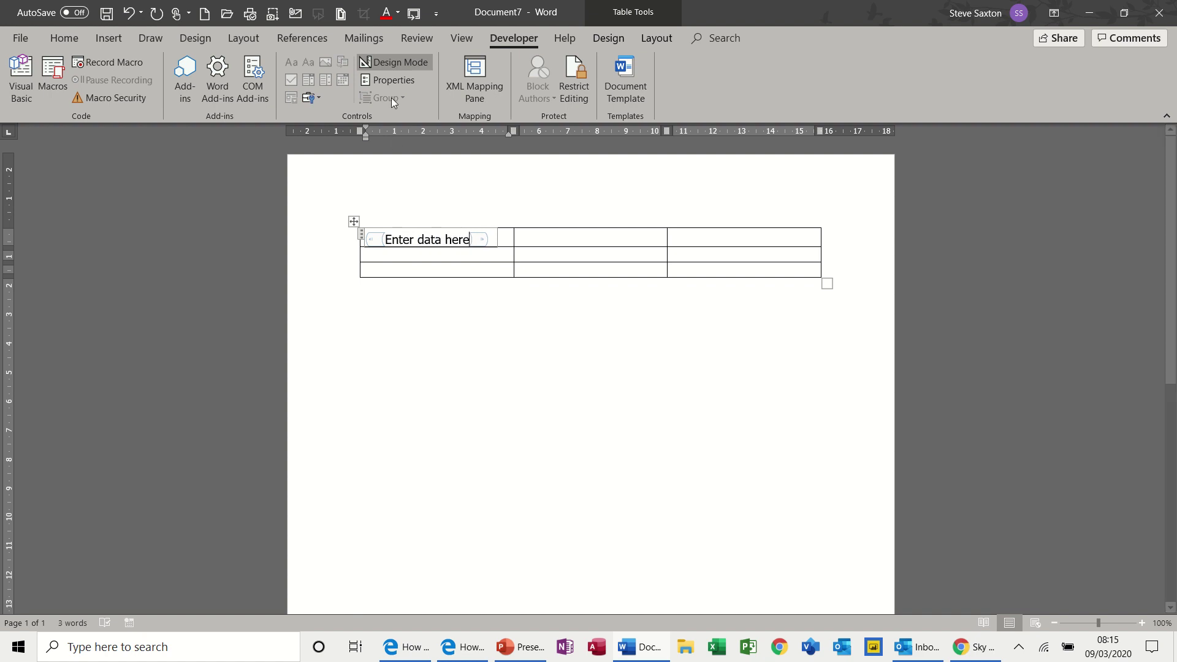
- Turn Design Mode off and insert a drop-down list control in row 2, column 1
{"action": "left_click", "coordinate": [398, 63]}
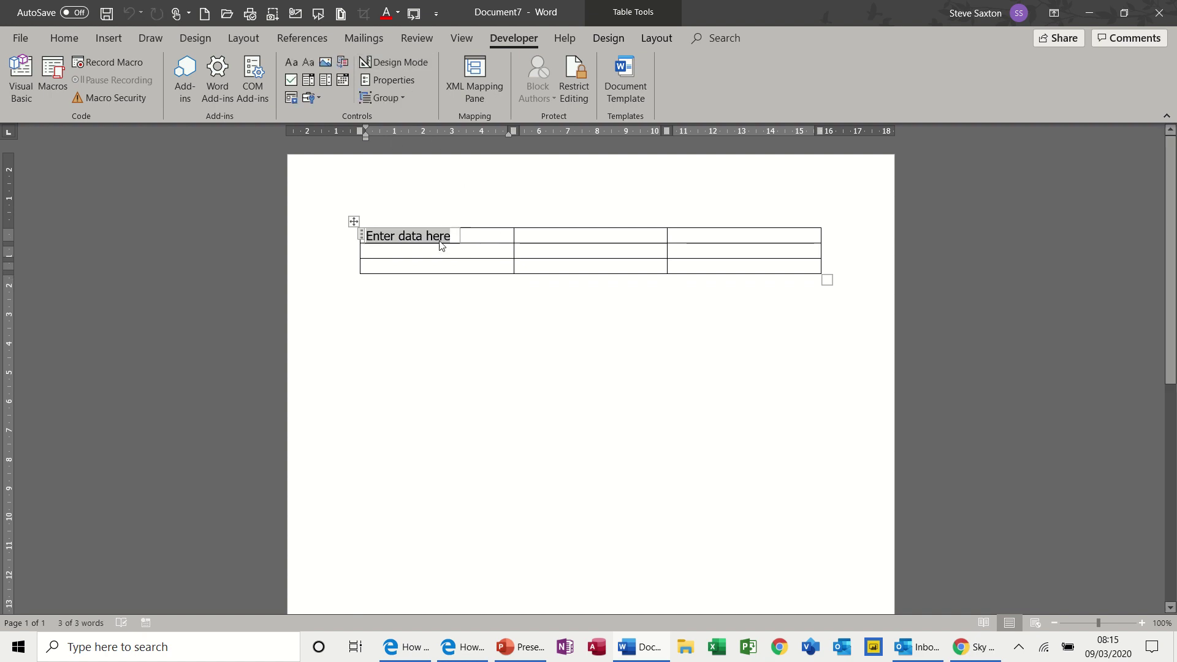
{"action": "left_click", "coordinate": [423, 235]}
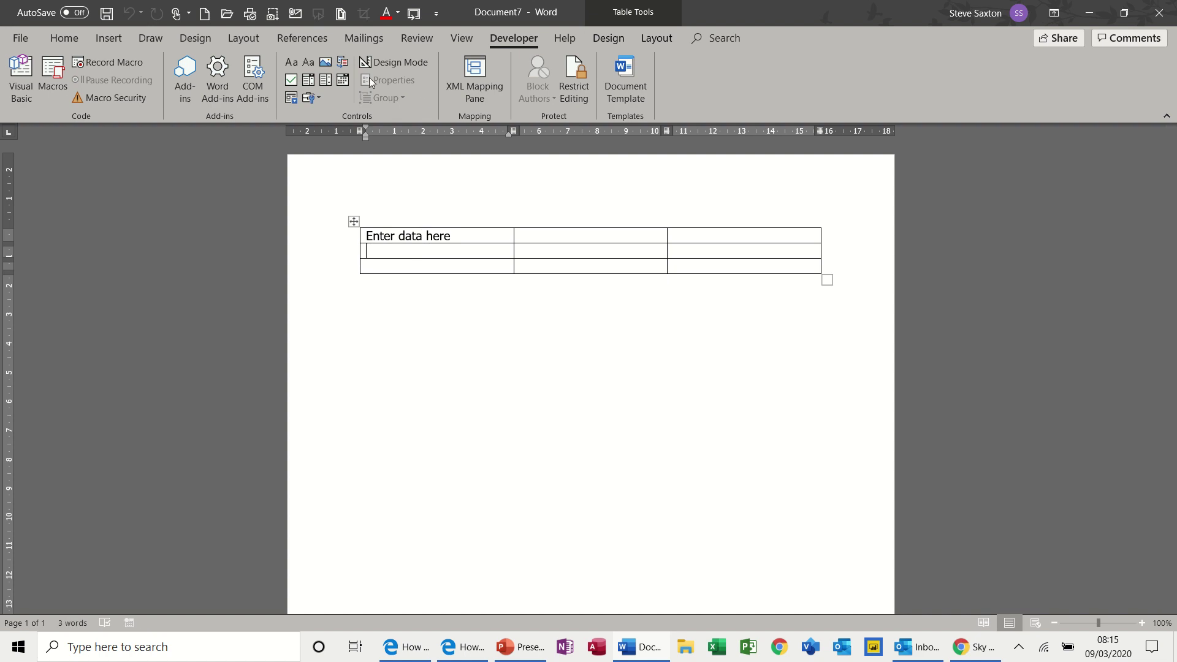
{"action": "left_click", "coordinate": [308, 81]}
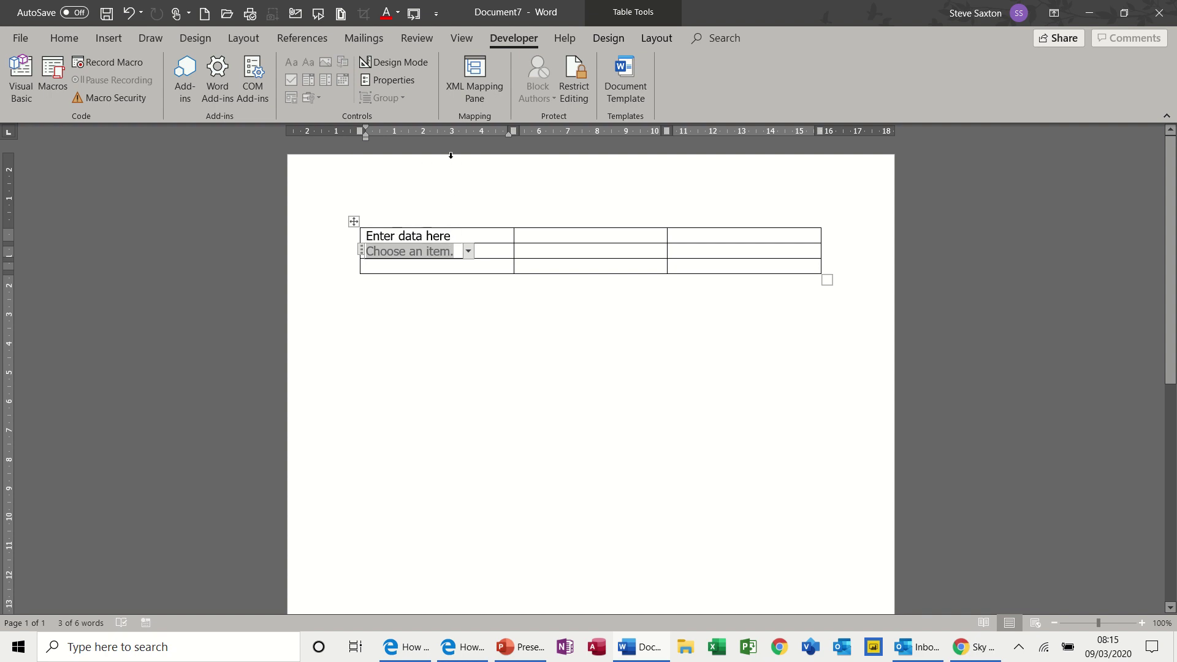
- Give the drop-down the choices Word, Excel and Access, then check the list
{"action": "left_click", "coordinate": [401, 79]}
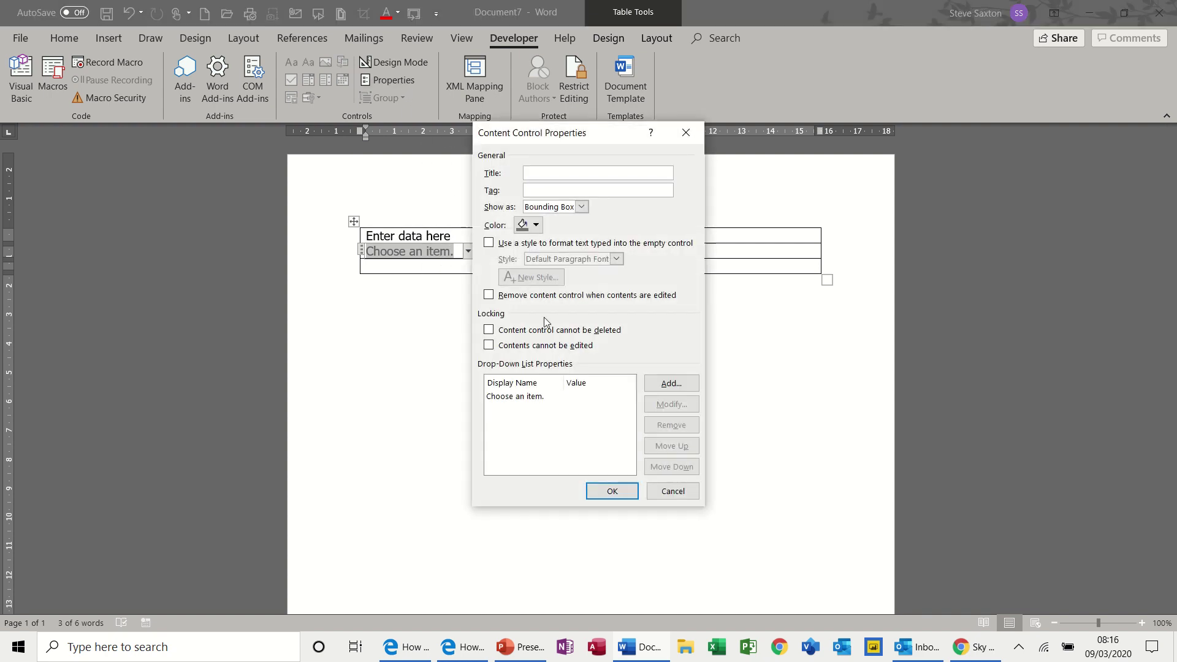
{"action": "left_click", "coordinate": [667, 385]}
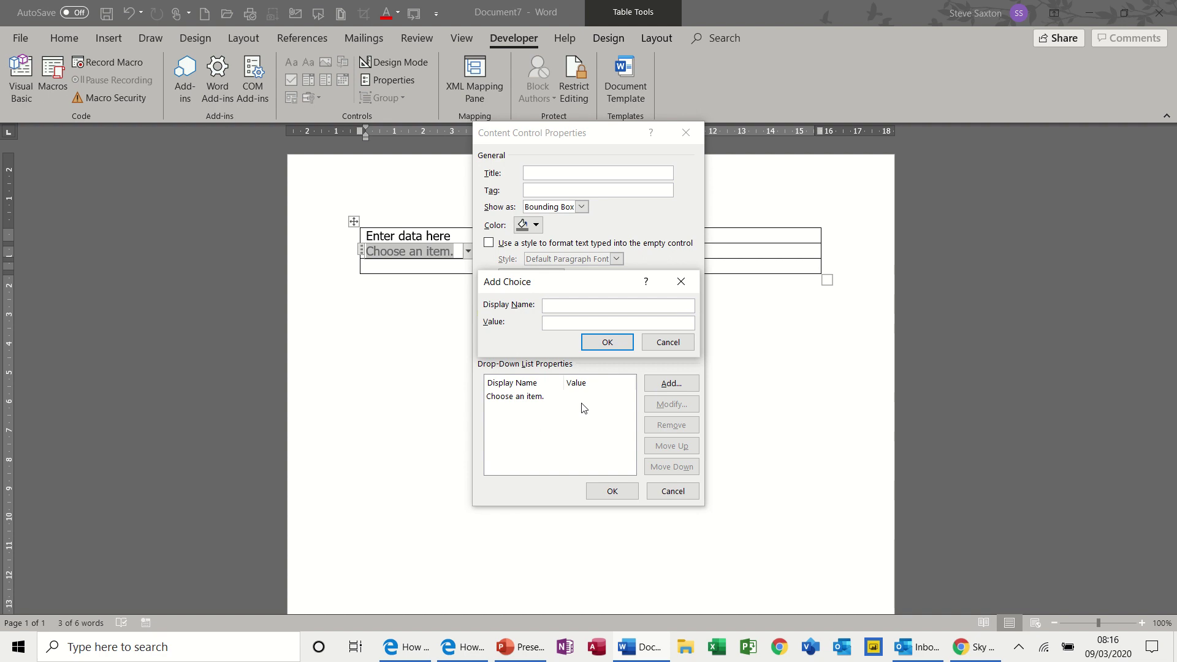
{"action": "type", "text": "Word"}
{"action": "left_click", "coordinate": [606, 343]}
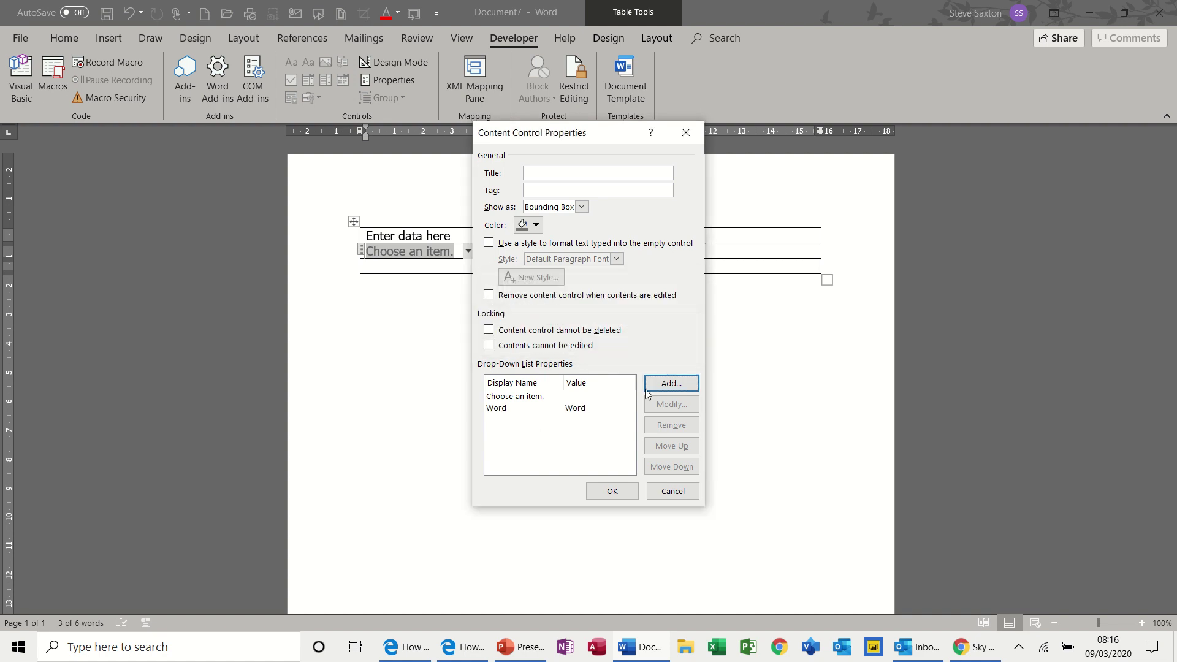
{"action": "left_click", "coordinate": [664, 385]}
{"action": "type", "text": "Excel"}
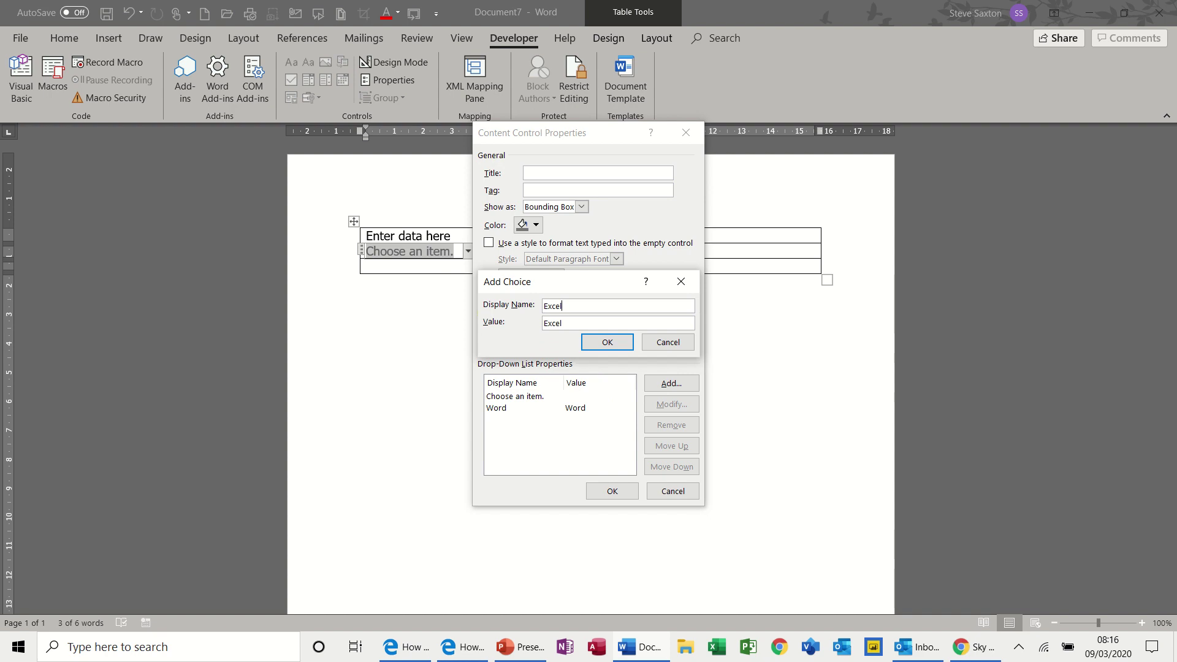
{"action": "key", "text": "Return"}
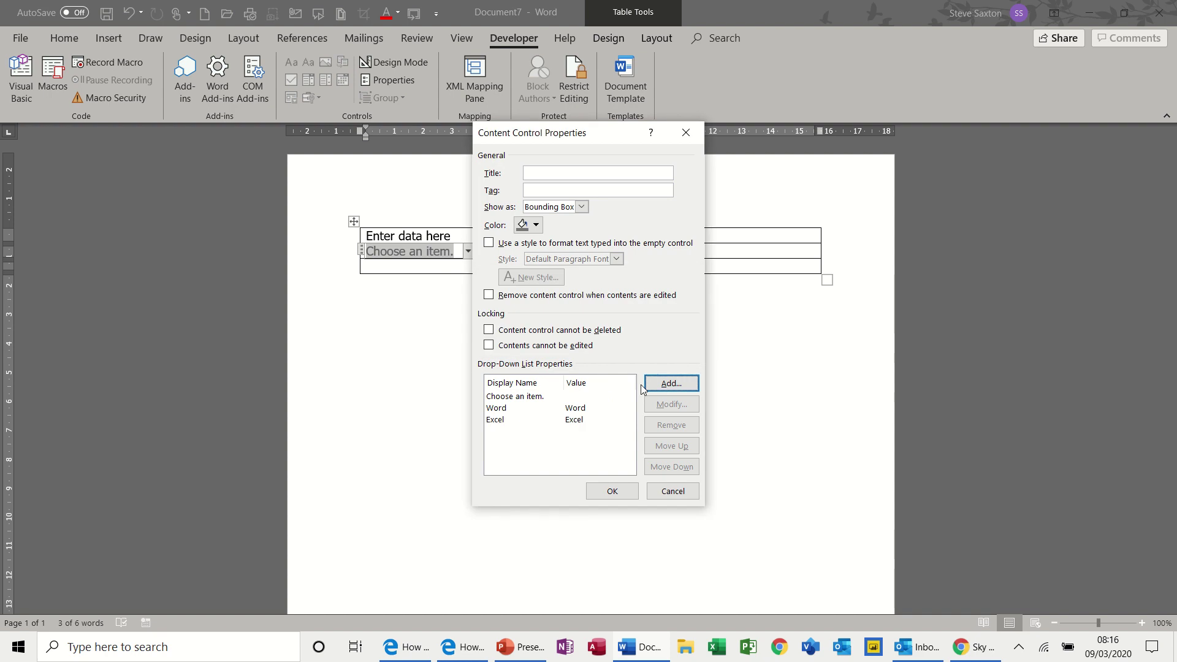
{"action": "left_click", "coordinate": [650, 383]}
{"action": "type", "text": "Access"}
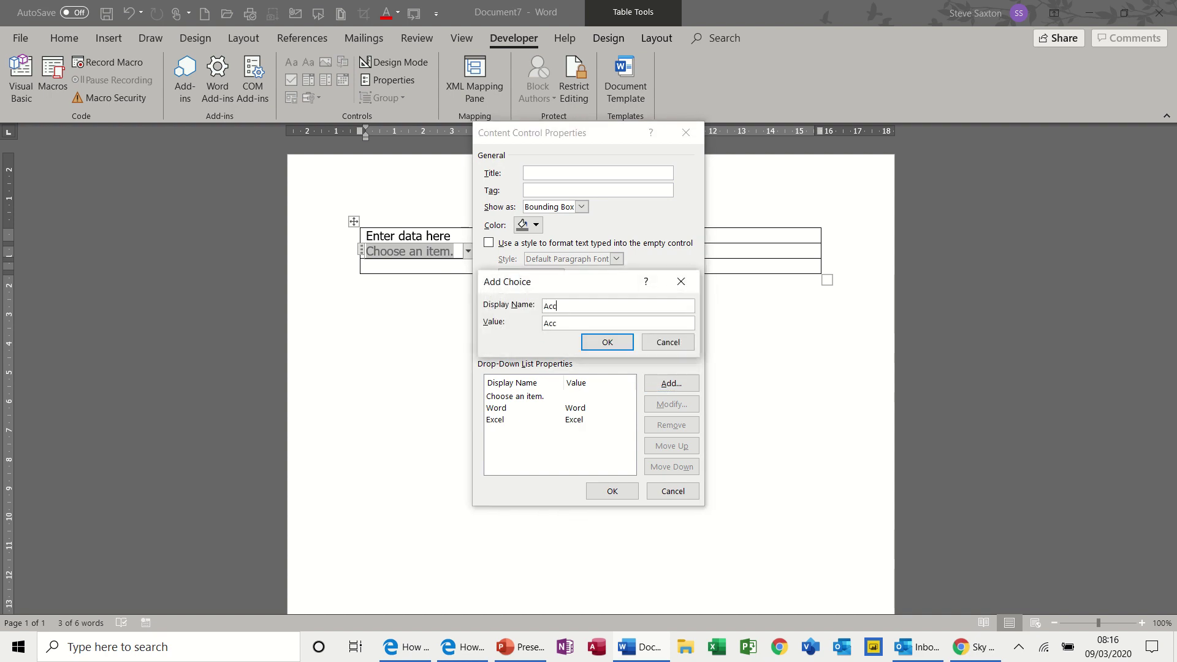
{"action": "left_click", "coordinate": [605, 342]}
{"action": "left_click", "coordinate": [604, 490]}
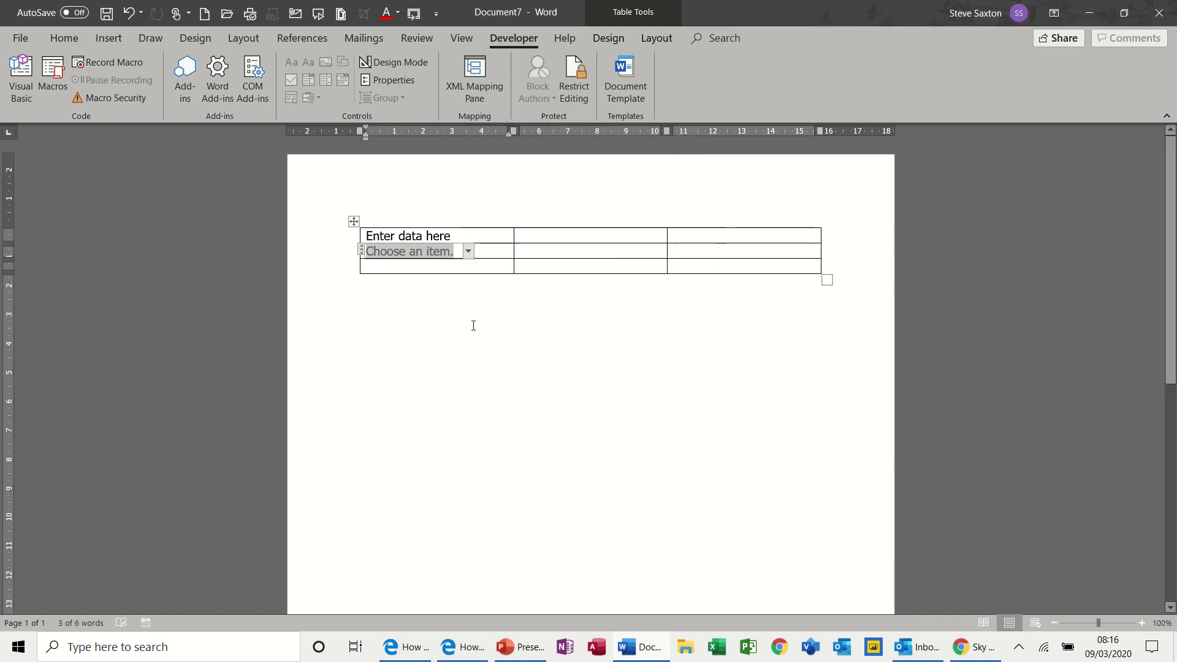
{"action": "left_click", "coordinate": [467, 251]}
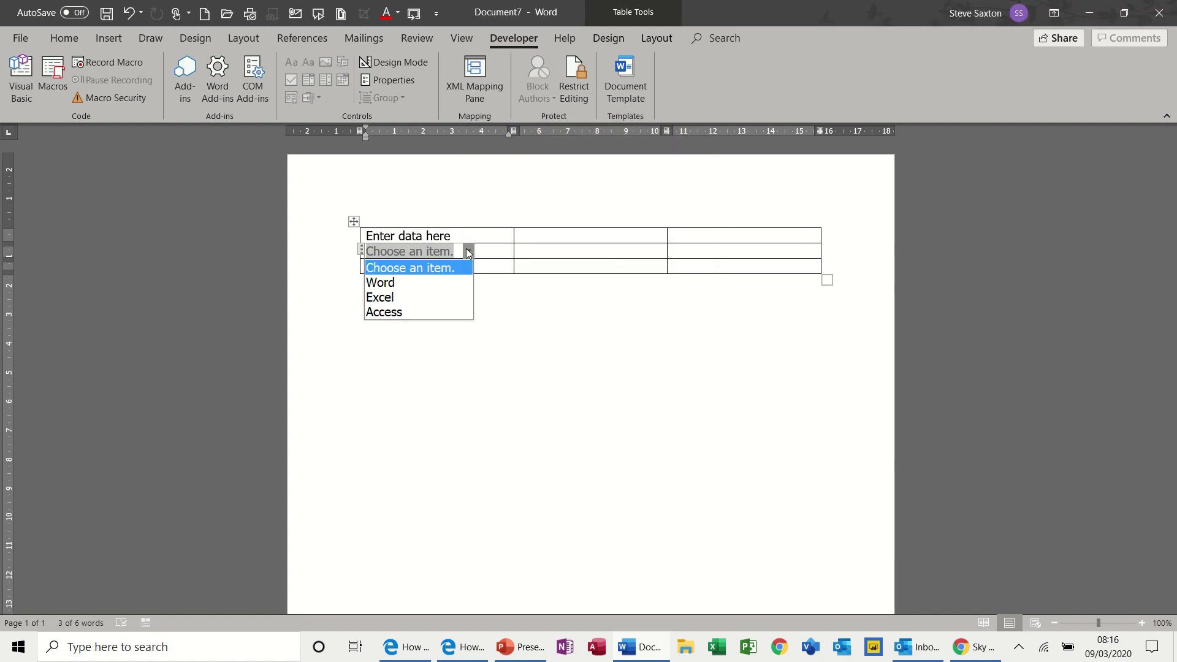
{"action": "left_click", "coordinate": [490, 266]}
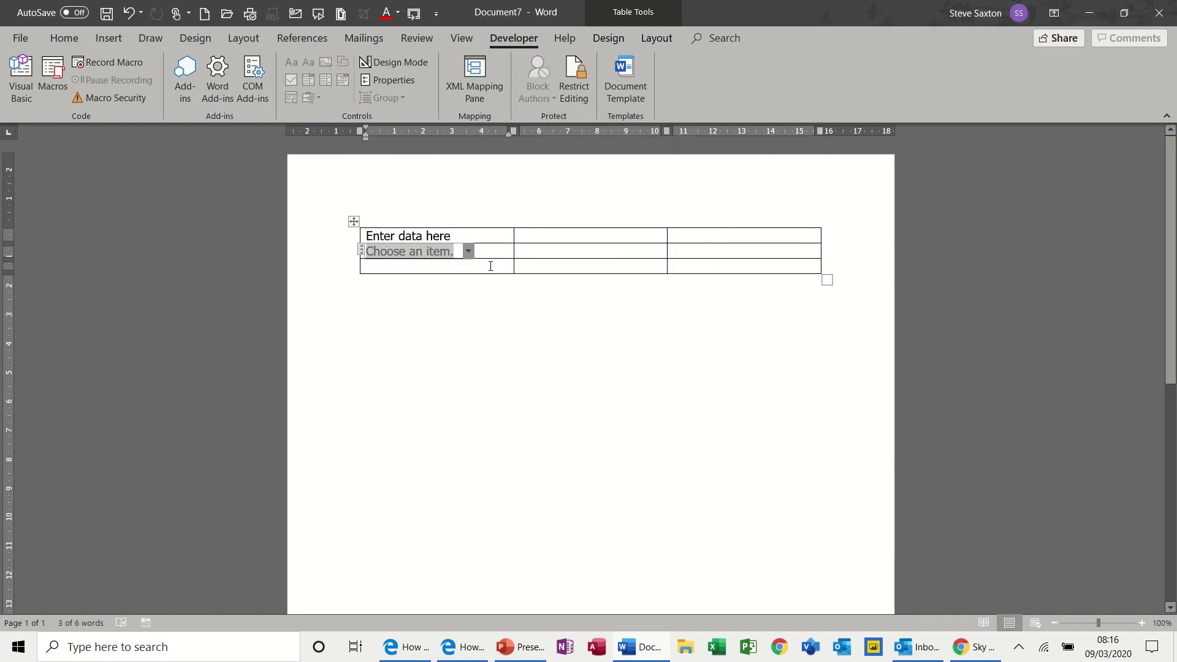
- Merge the three cells of the table's third row into one cell
{"action": "left_click_drag", "start_coordinate": [462, 263], "coordinate": [727, 264]}
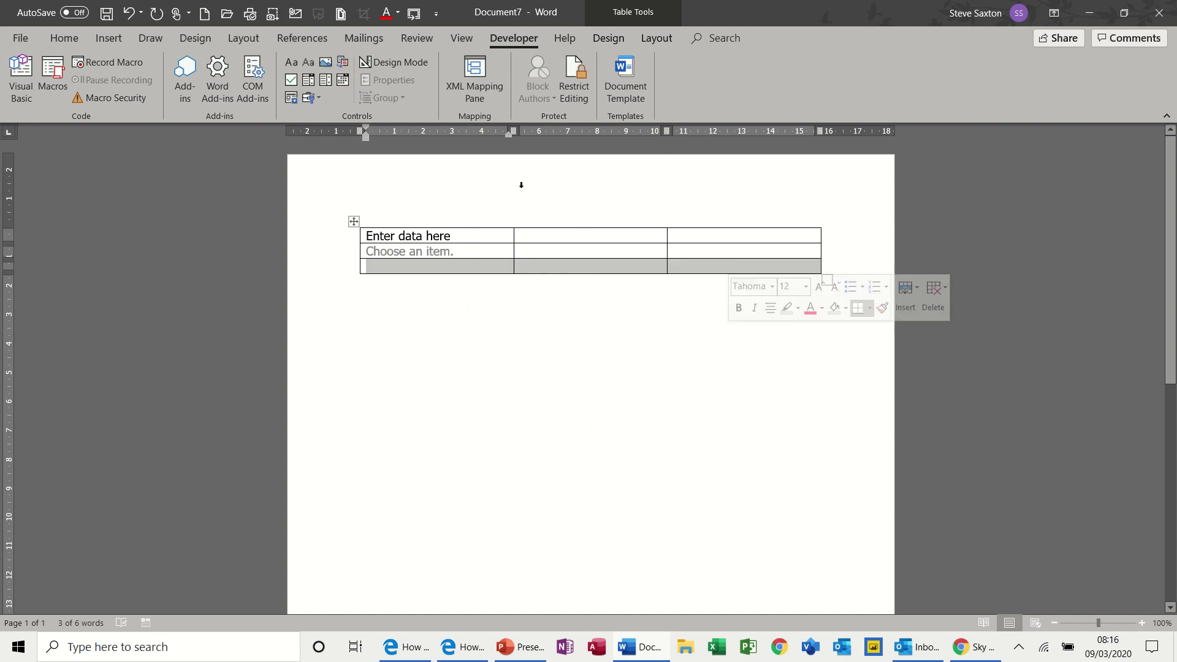
{"action": "left_click", "coordinate": [646, 42]}
{"action": "left_click", "coordinate": [395, 74]}
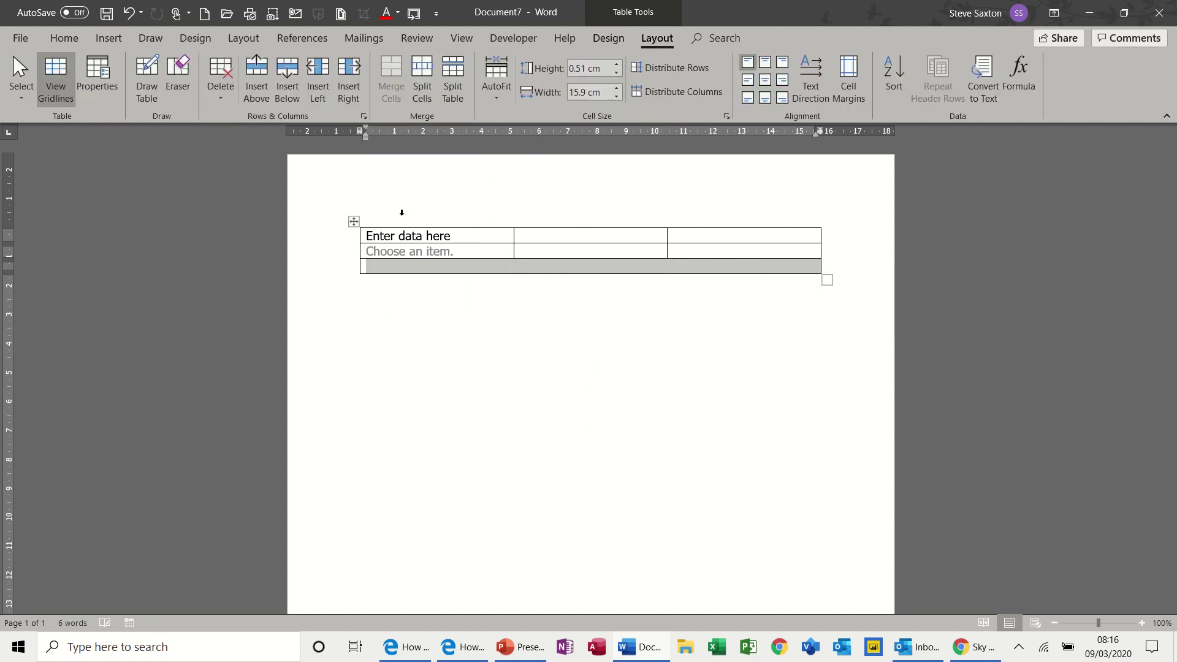
{"action": "left_click", "coordinate": [399, 265]}
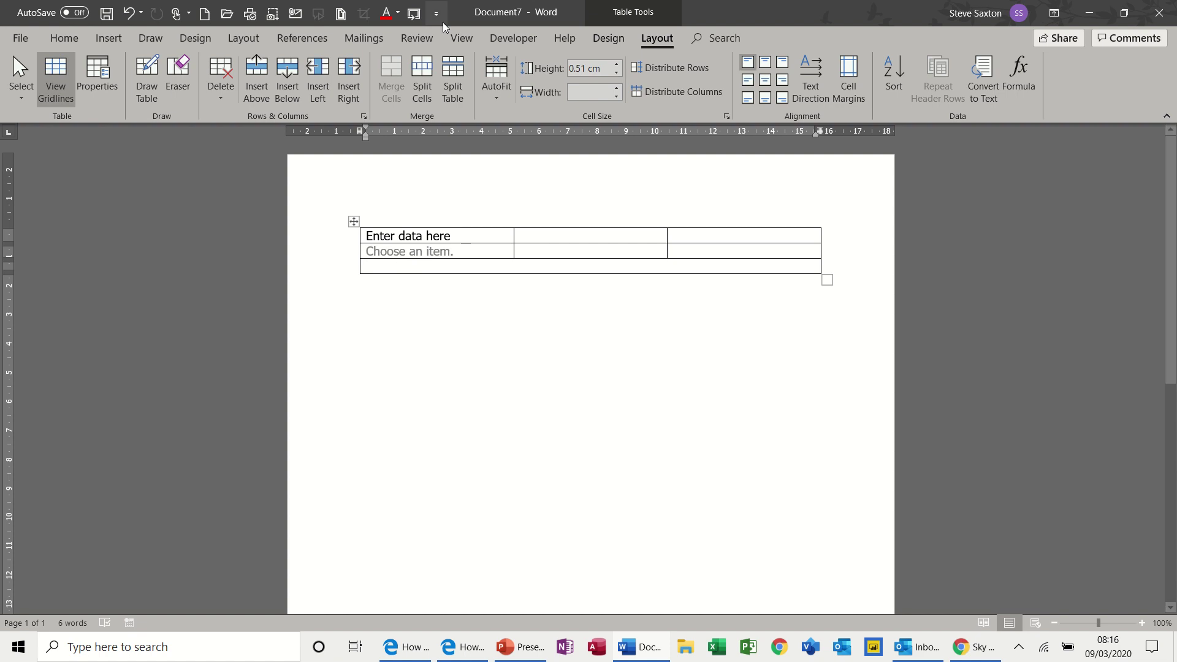
- Insert a building block gallery control there, set to the AutoText gallery, and preview it
{"action": "left_click", "coordinate": [504, 38]}
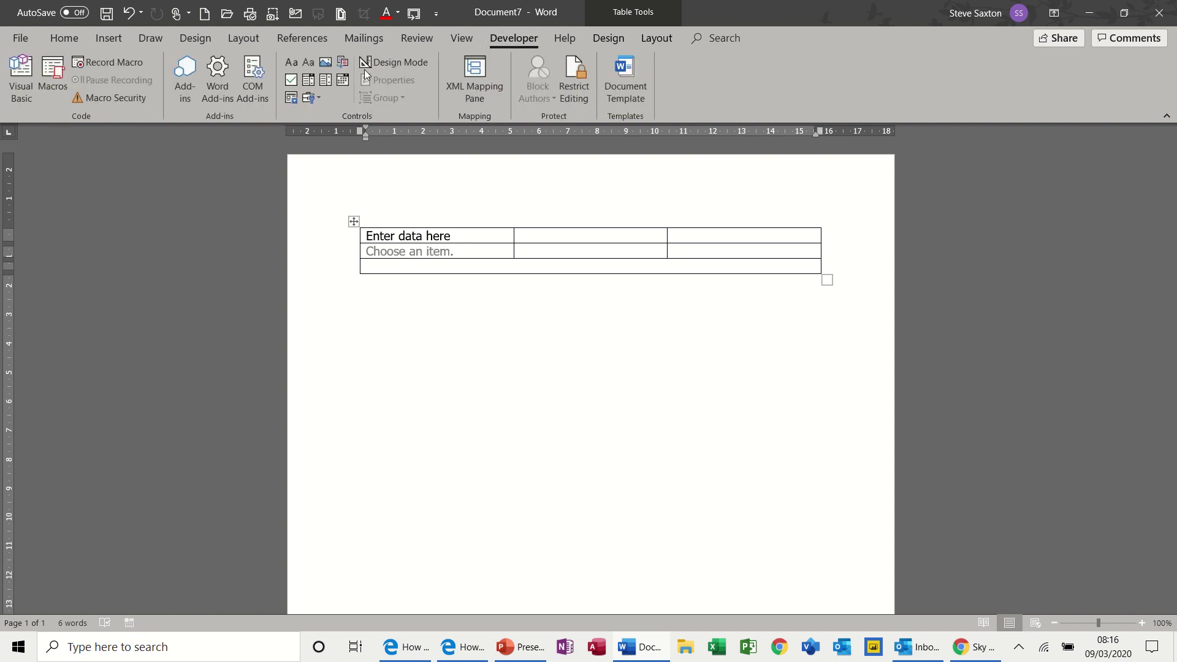
{"action": "left_click", "coordinate": [344, 68]}
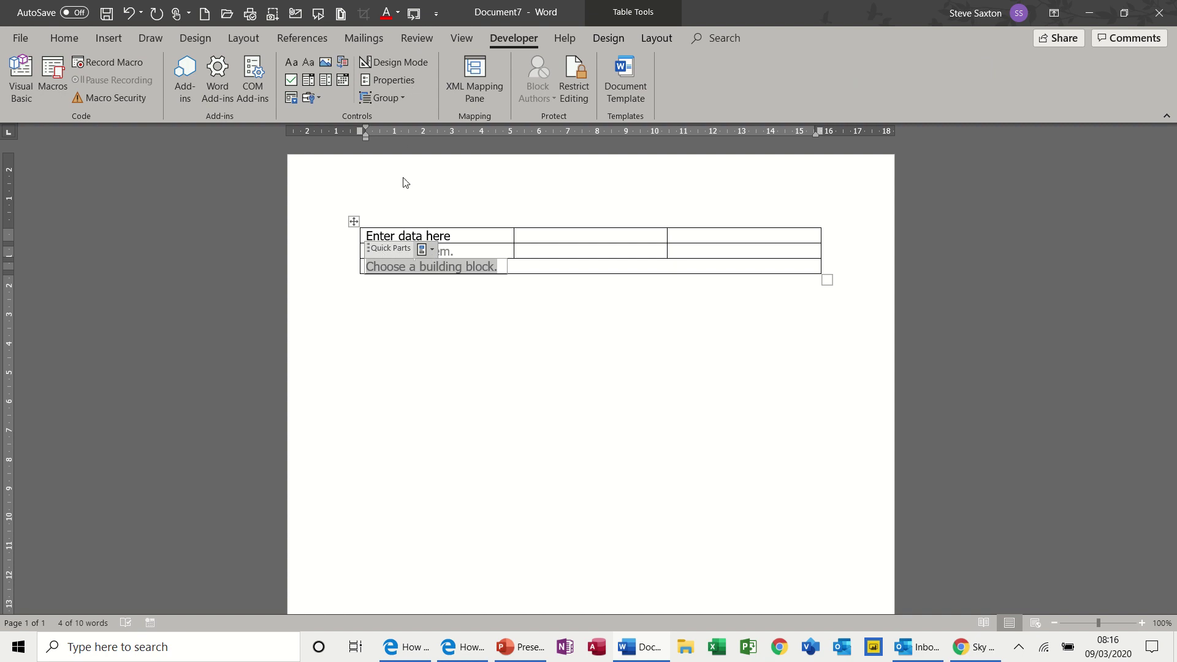
{"action": "left_click", "coordinate": [403, 79]}
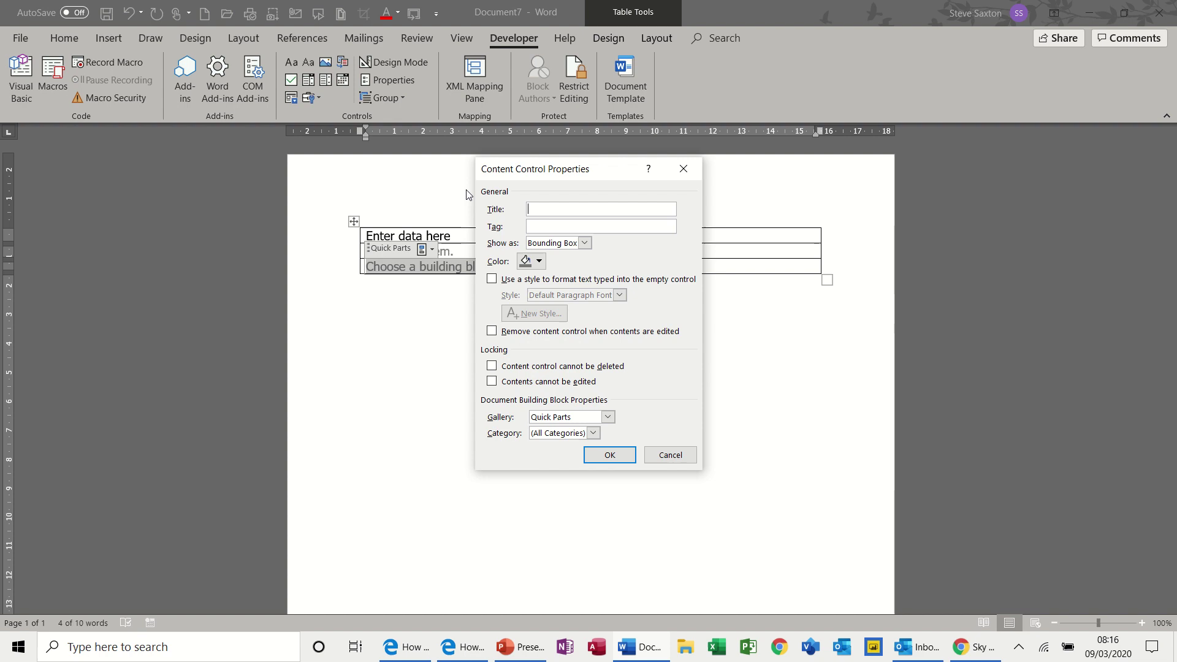
{"action": "left_click", "coordinate": [607, 417]}
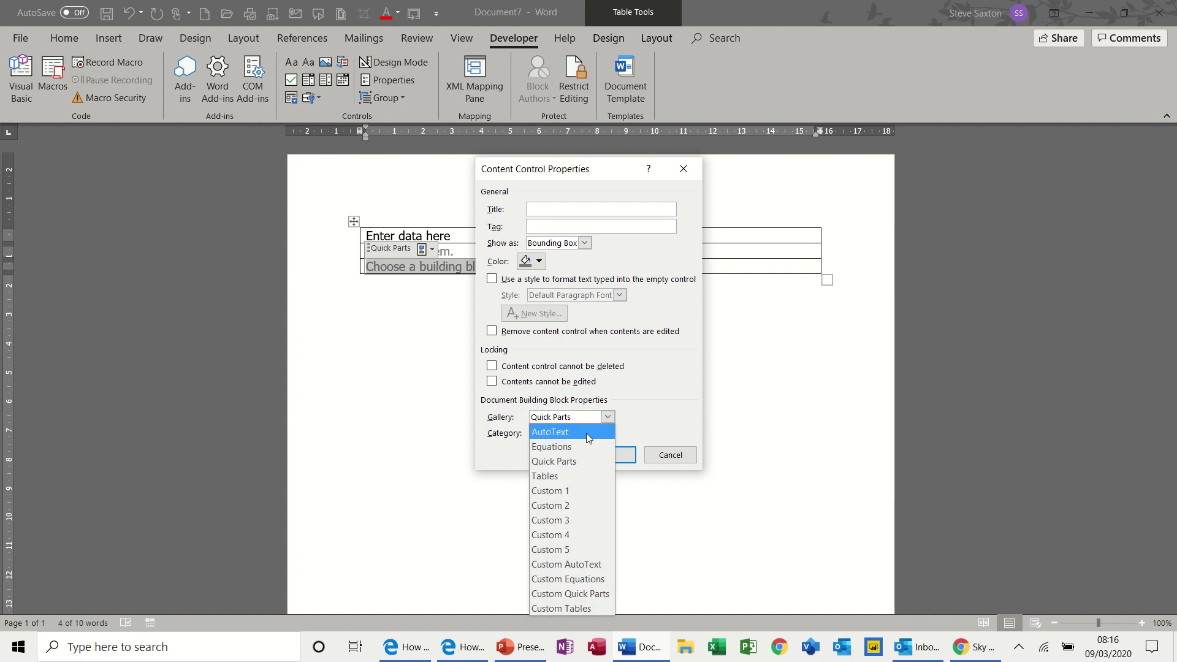
{"action": "left_click", "coordinate": [590, 432]}
{"action": "left_click", "coordinate": [608, 455]}
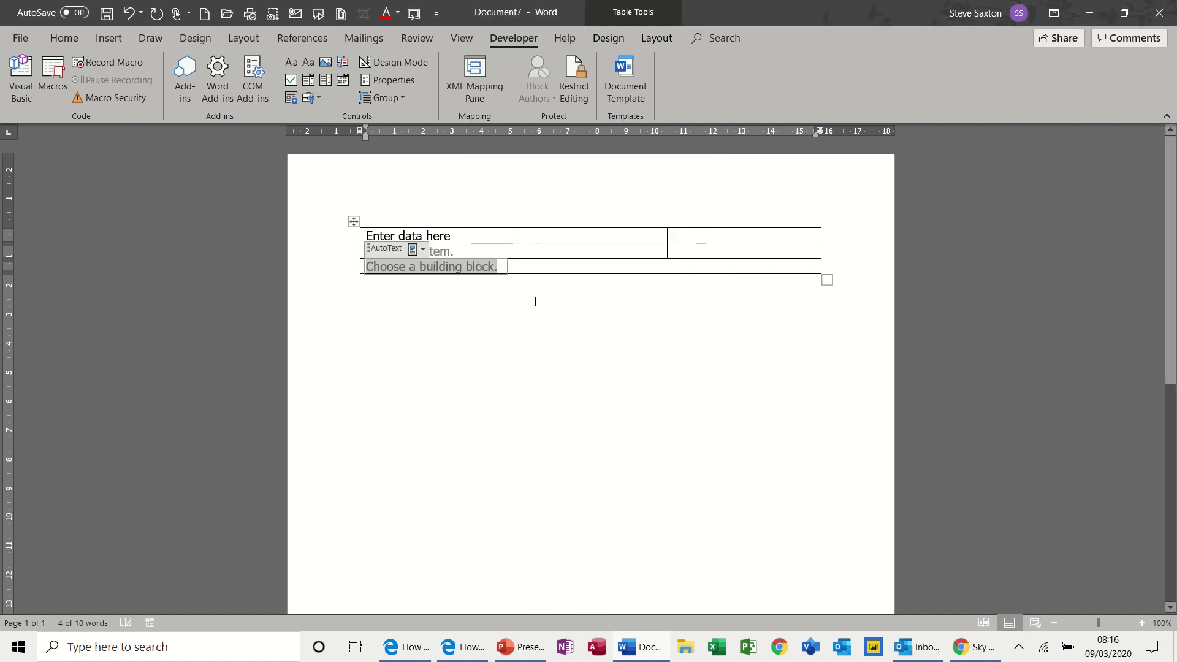
{"action": "left_click", "coordinate": [422, 251]}
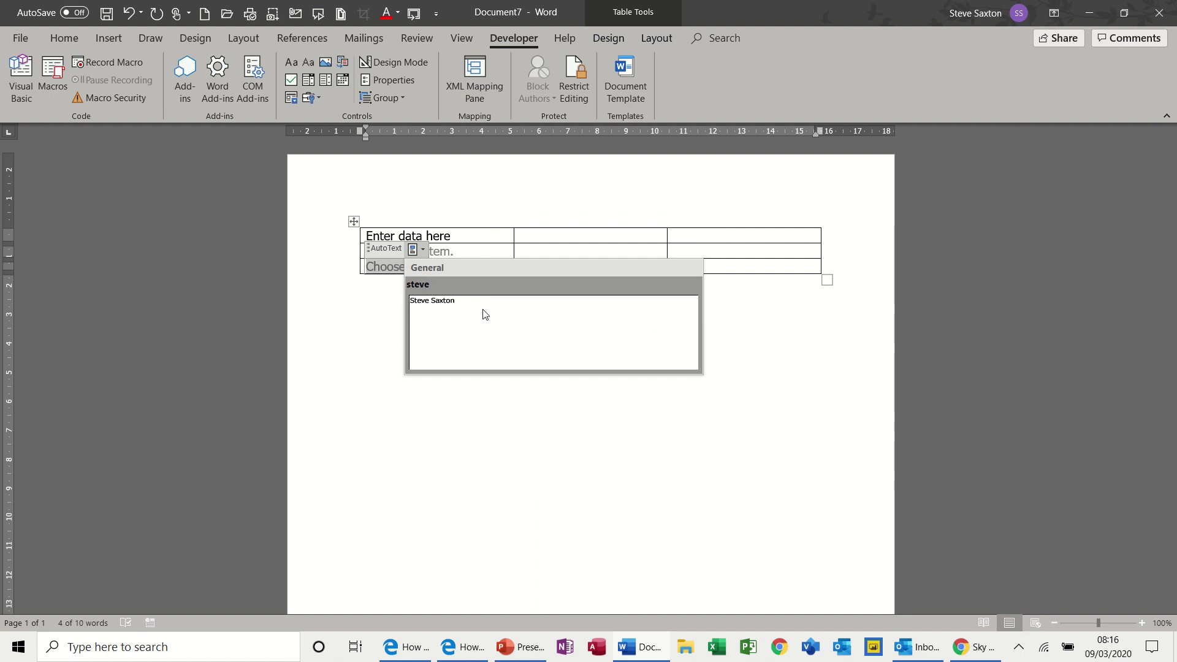
{"action": "left_click", "coordinate": [424, 251]}
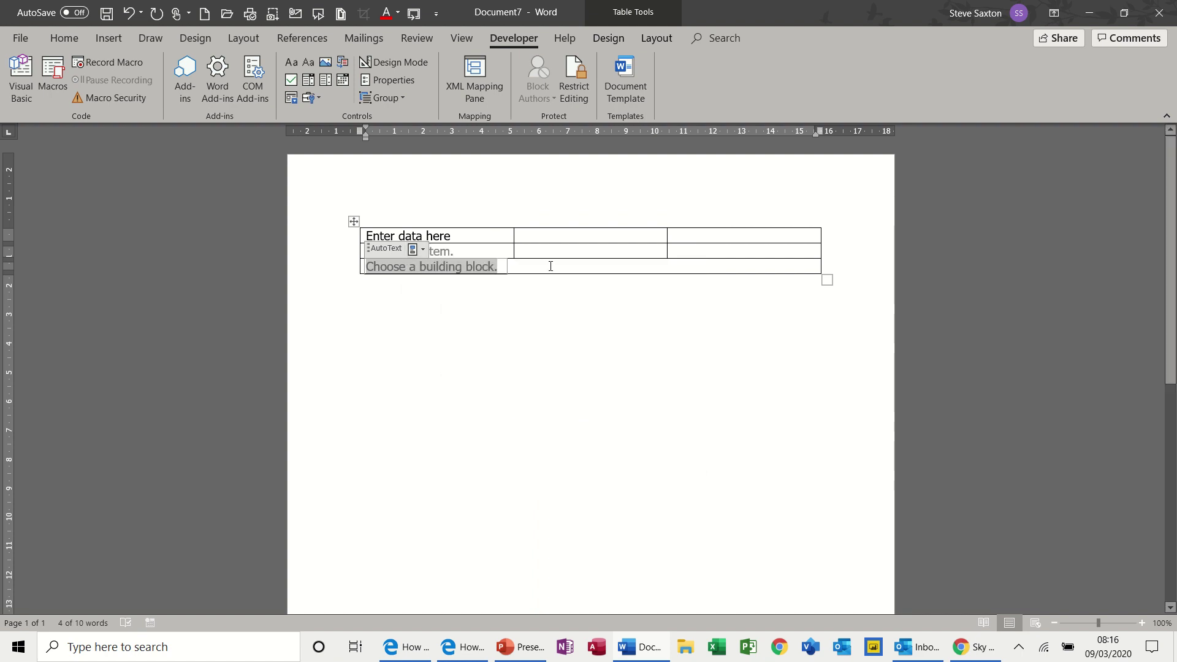
- Insert a date picker in row 1, column 2 and browse its calendar to May 2020
{"action": "left_click", "coordinate": [539, 237]}
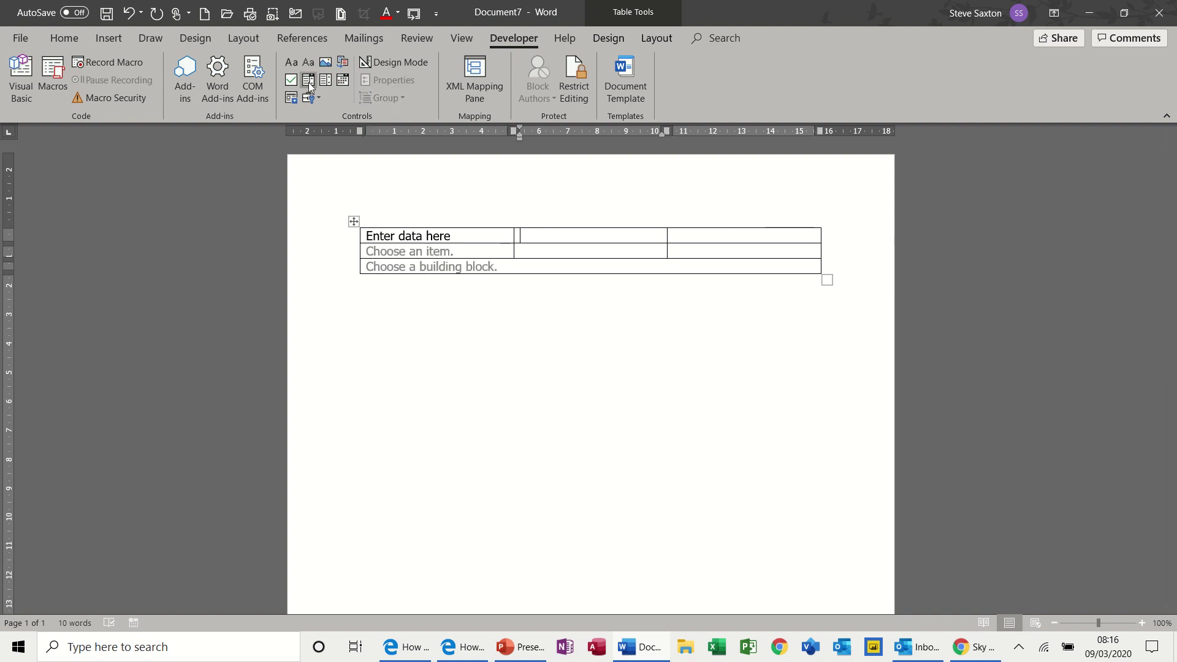
{"action": "left_click", "coordinate": [342, 80]}
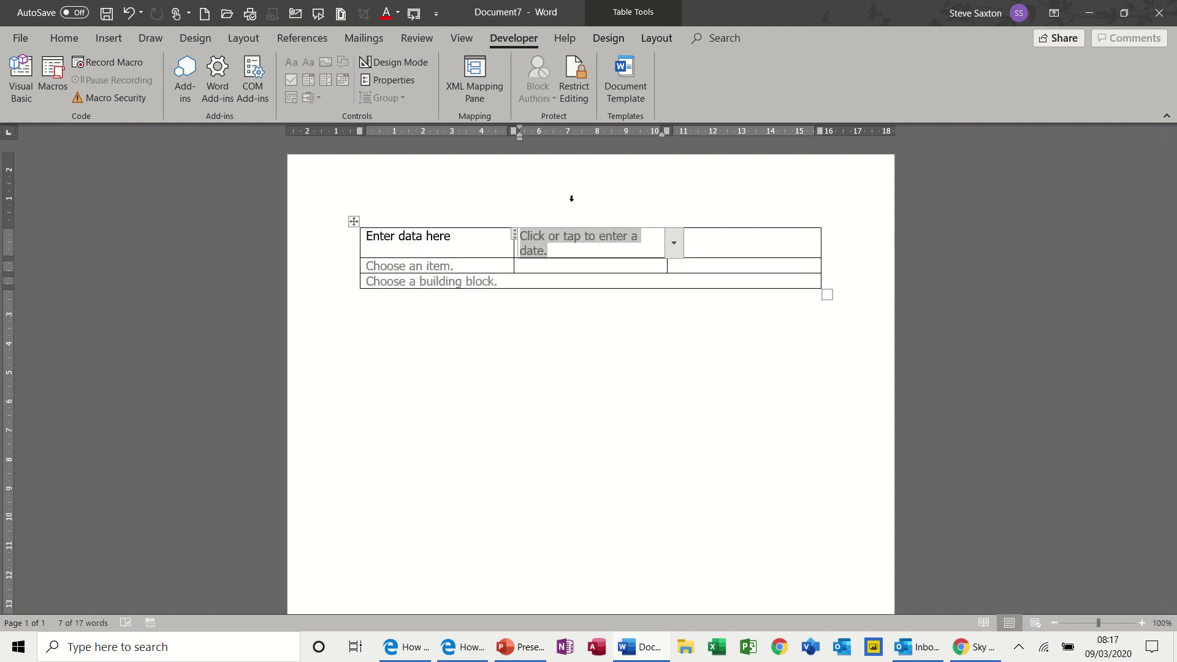
{"action": "left_click", "coordinate": [674, 243]}
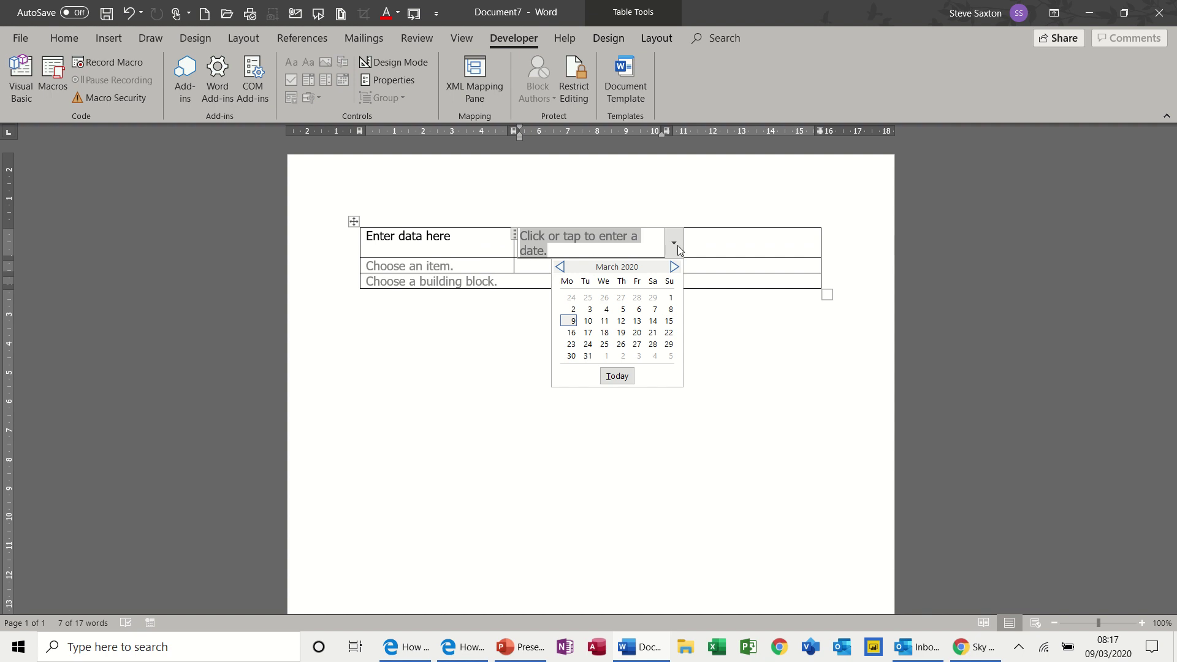
{"action": "left_click", "coordinate": [675, 266]}
{"action": "left_click", "coordinate": [674, 266]}
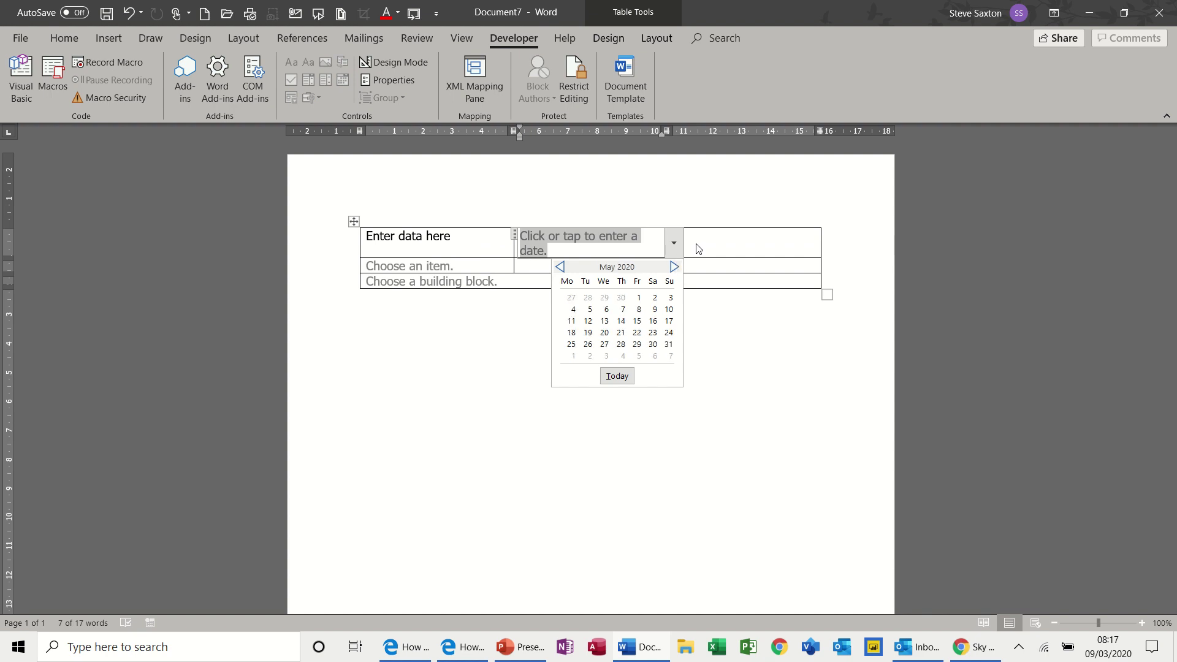
{"action": "left_click", "coordinate": [703, 244]}
- Insert a check box in row 1, column 3, ticking and clearing it once
{"action": "left_click", "coordinate": [703, 244]}
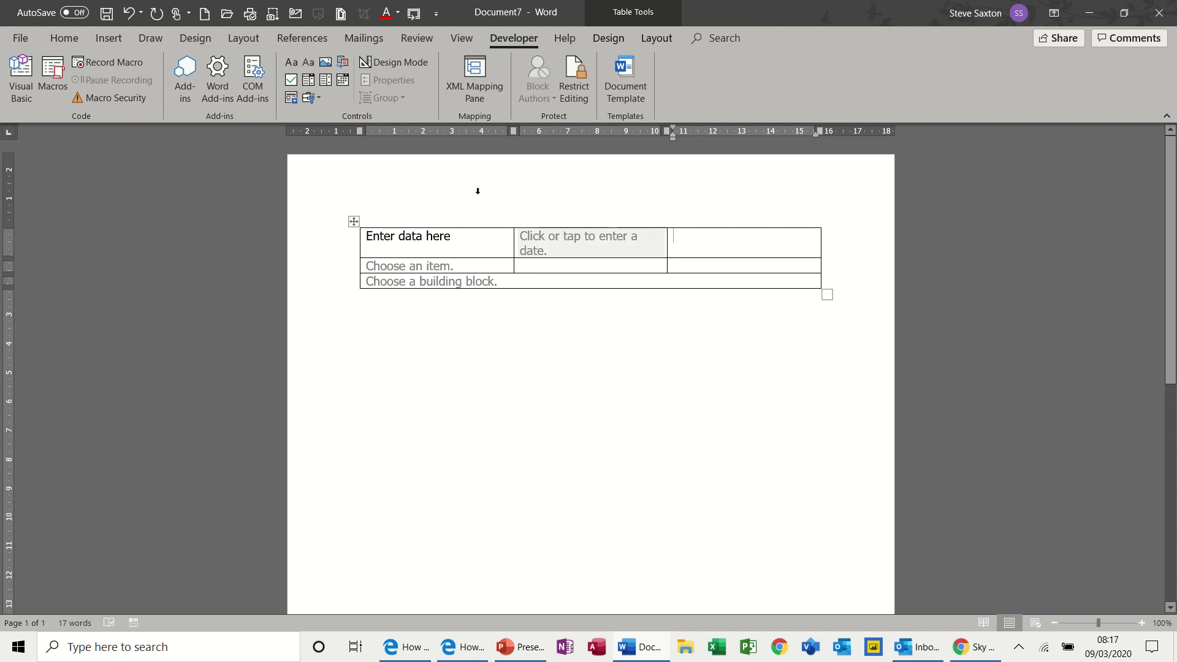
{"action": "left_click", "coordinate": [292, 80]}
{"action": "left_click", "coordinate": [680, 236]}
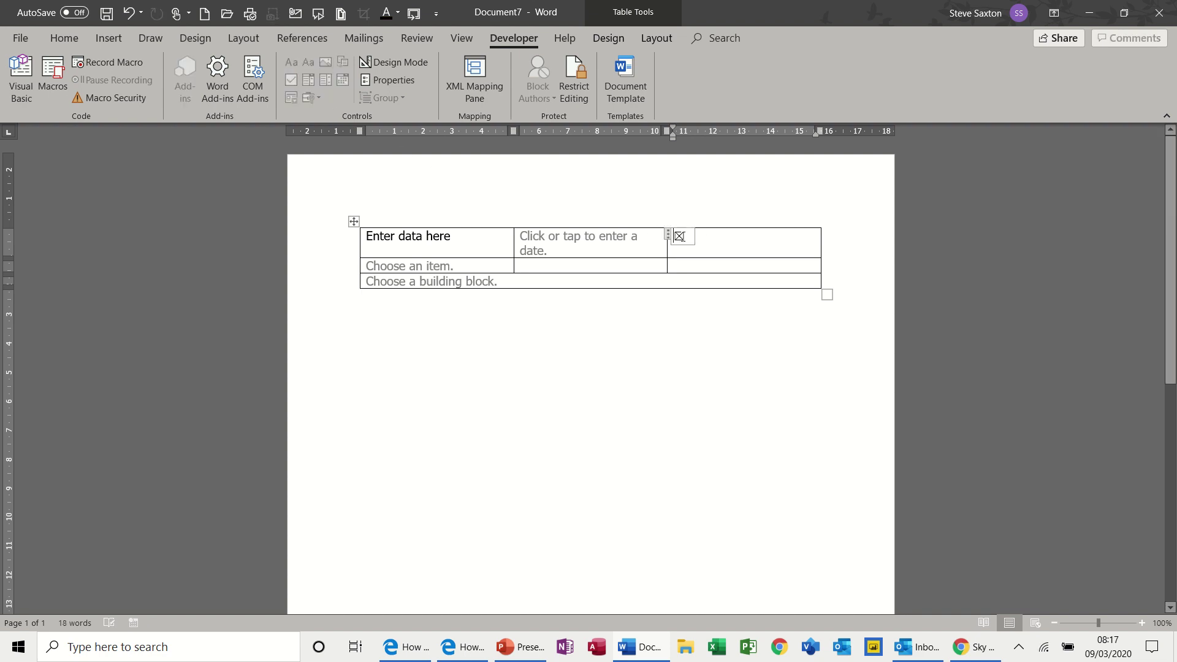
{"action": "left_click", "coordinate": [680, 236]}
- Select the text and building block controls and preview the AutoText gallery
{"action": "left_click", "coordinate": [681, 265]}
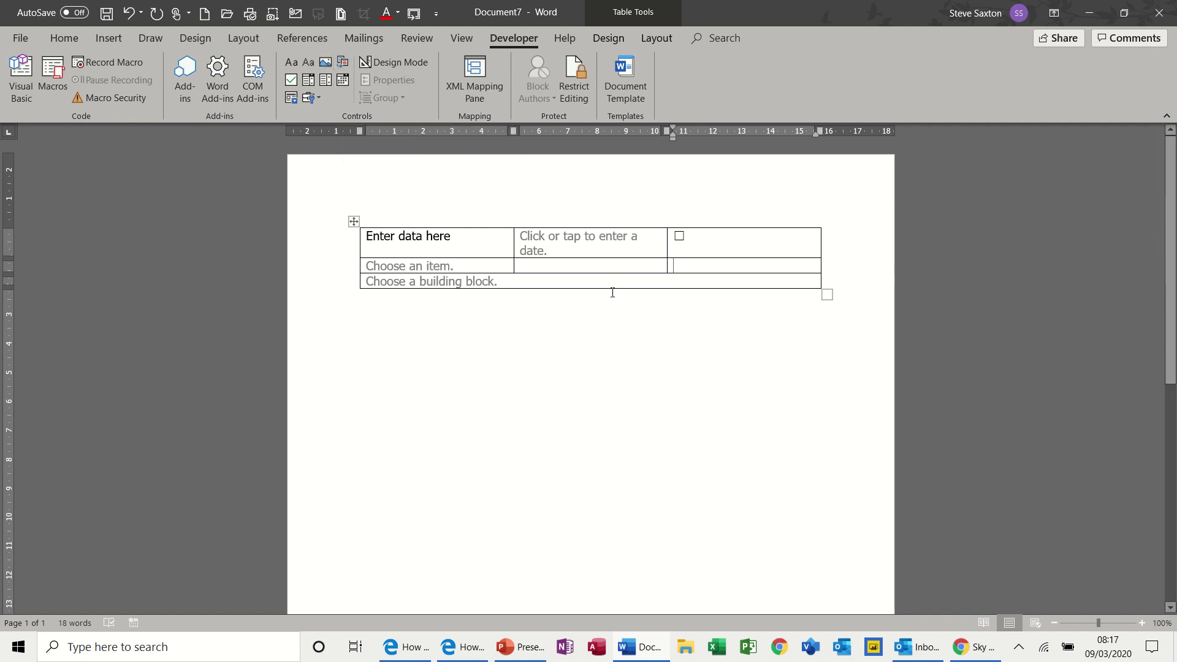
{"action": "left_click", "coordinate": [464, 238]}
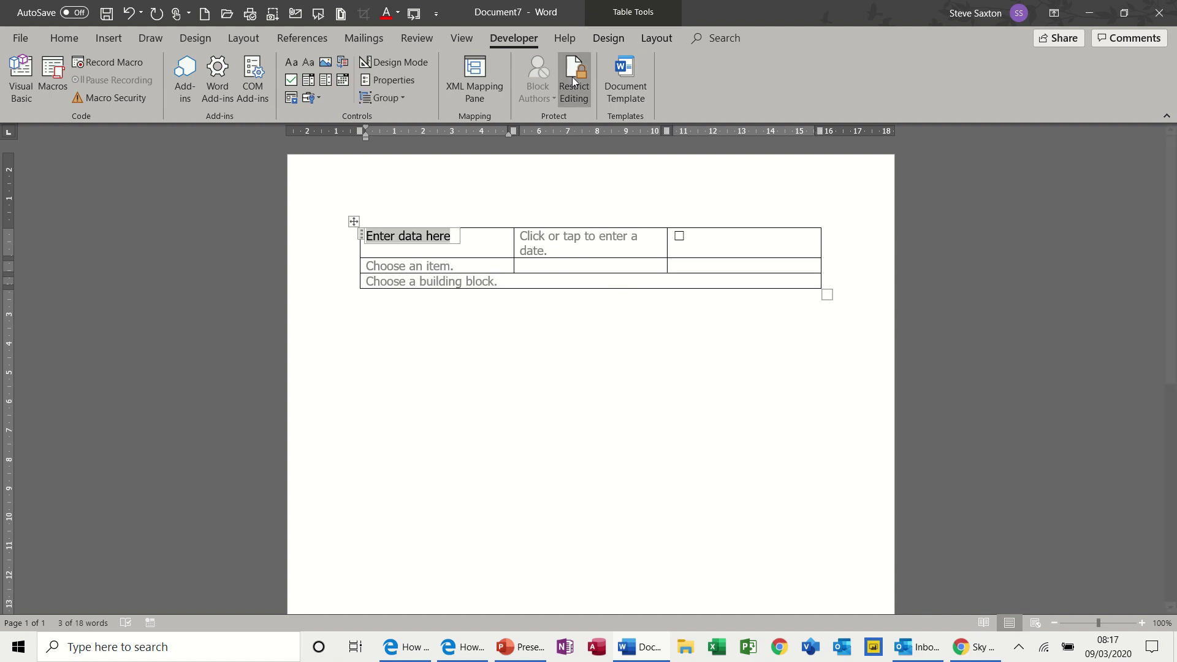
{"action": "left_click", "coordinate": [461, 283]}
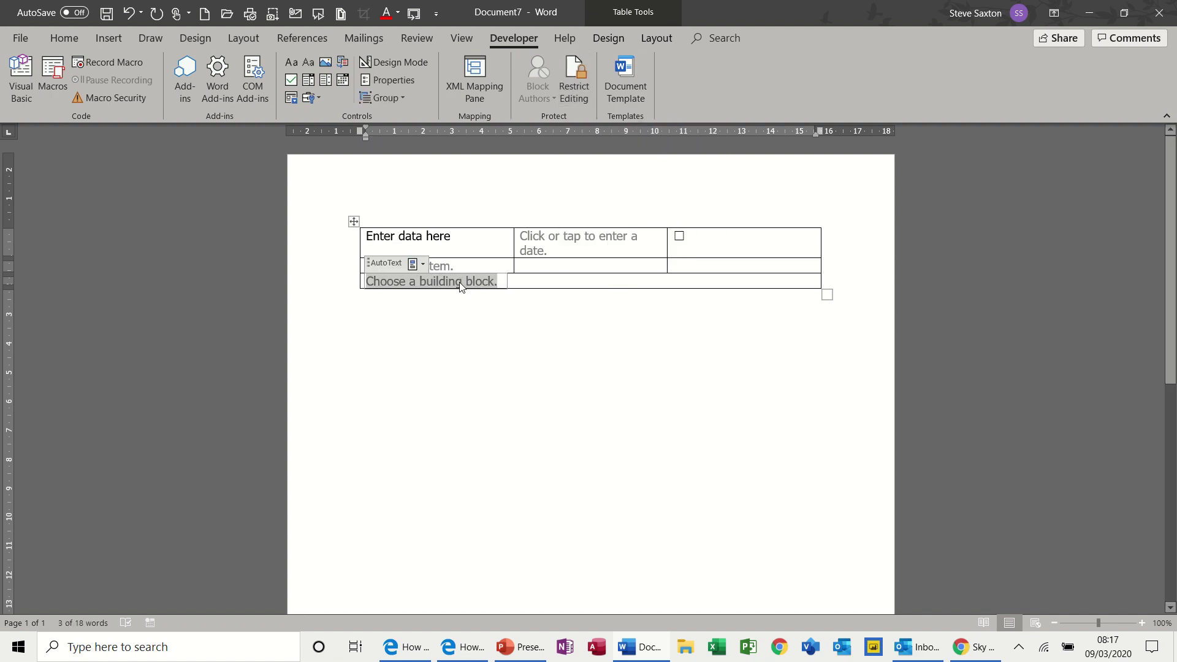
{"action": "left_click", "coordinate": [424, 266]}
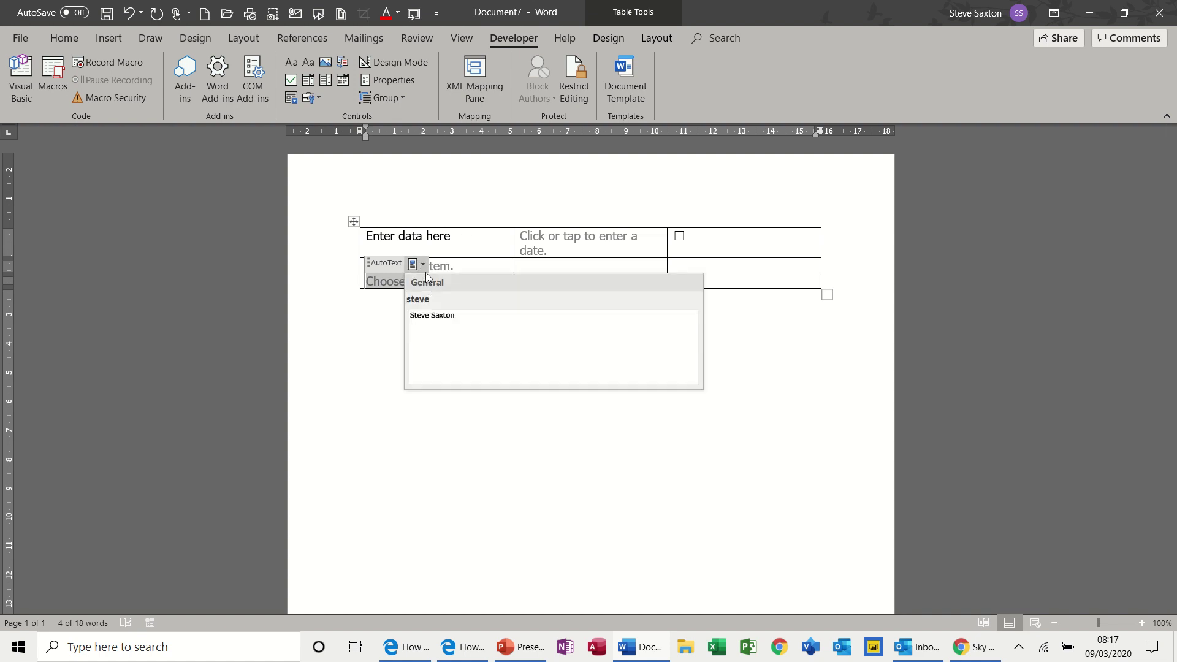
{"action": "left_click", "coordinate": [425, 267]}
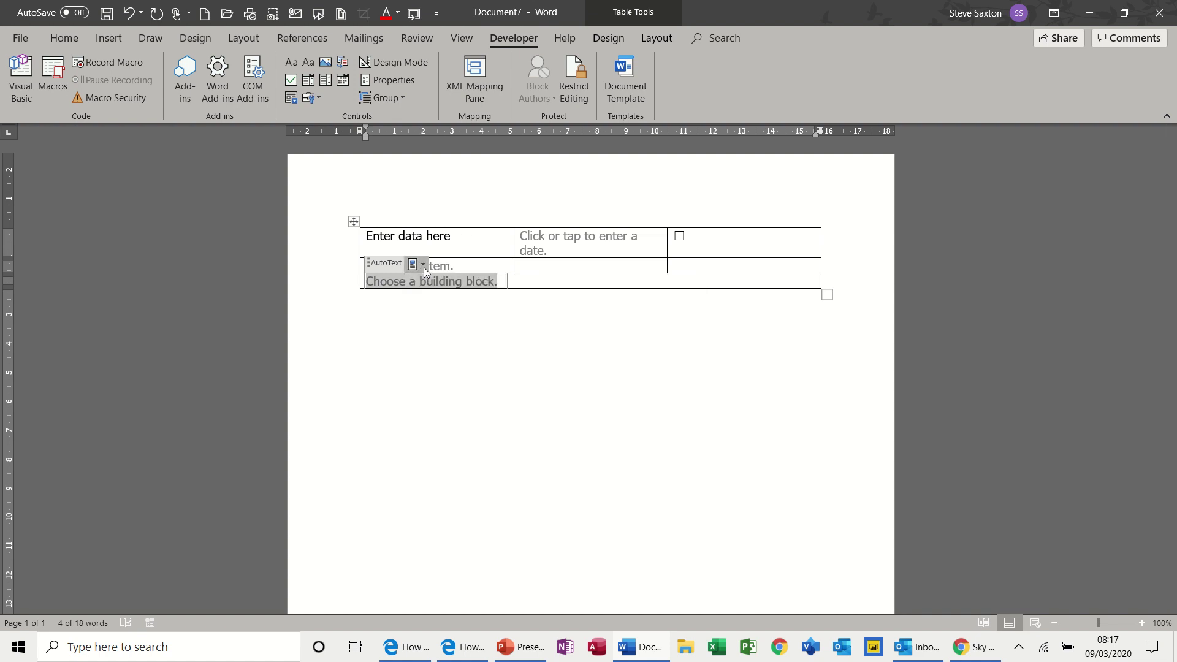
- In Restrict Editing, allow only 'Filling in forms' editing in the document
{"action": "left_click", "coordinate": [574, 79]}
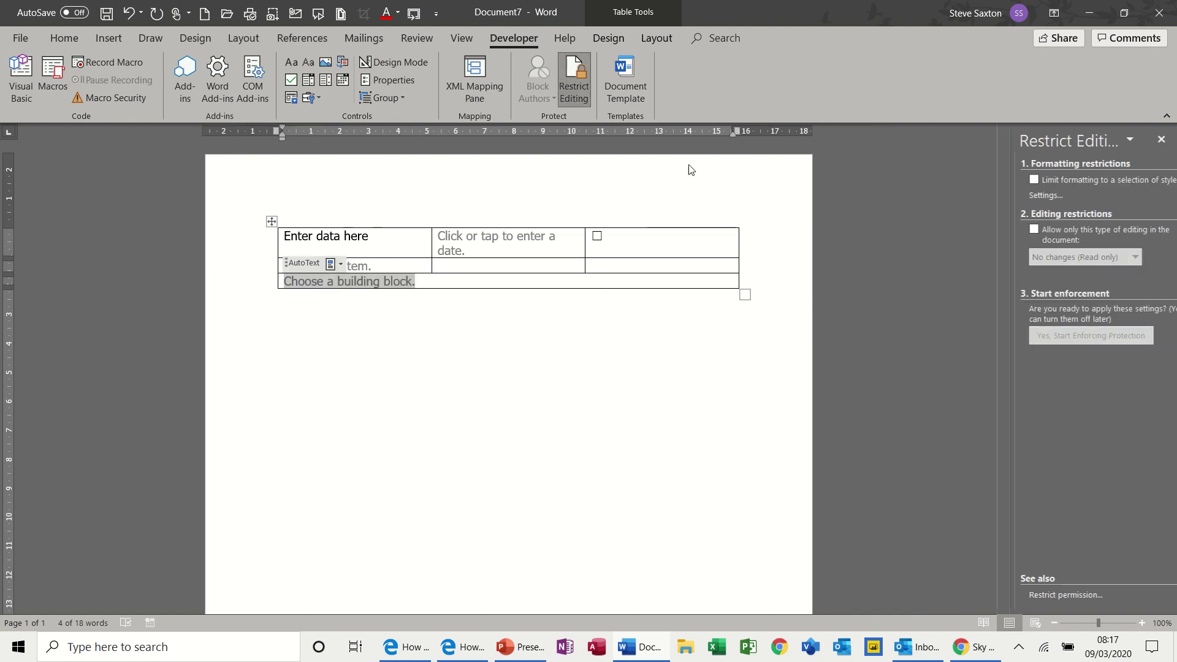
{"action": "left_click", "coordinate": [1033, 239]}
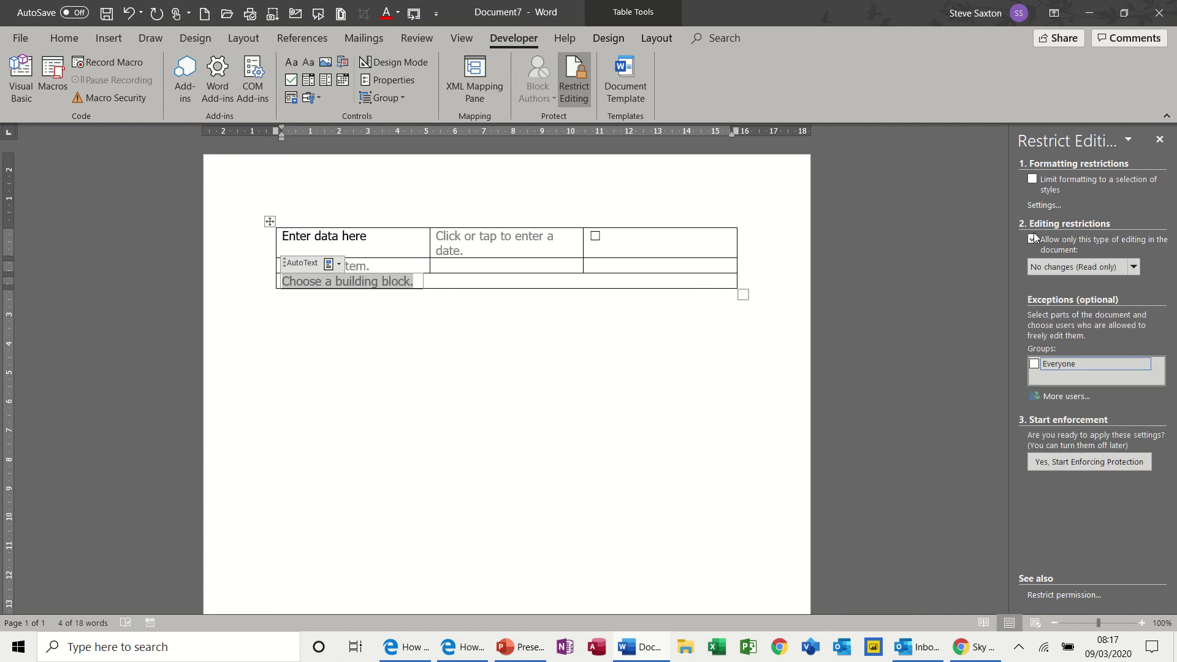
{"action": "left_click", "coordinate": [1134, 268]}
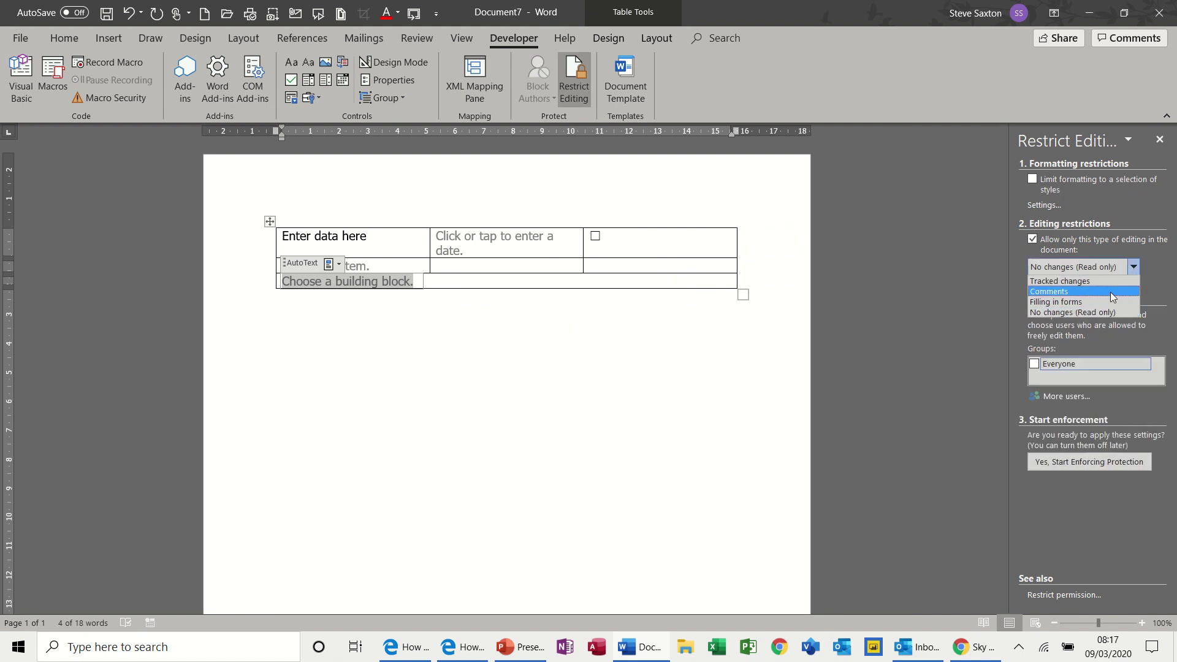
{"action": "left_click", "coordinate": [1066, 302]}
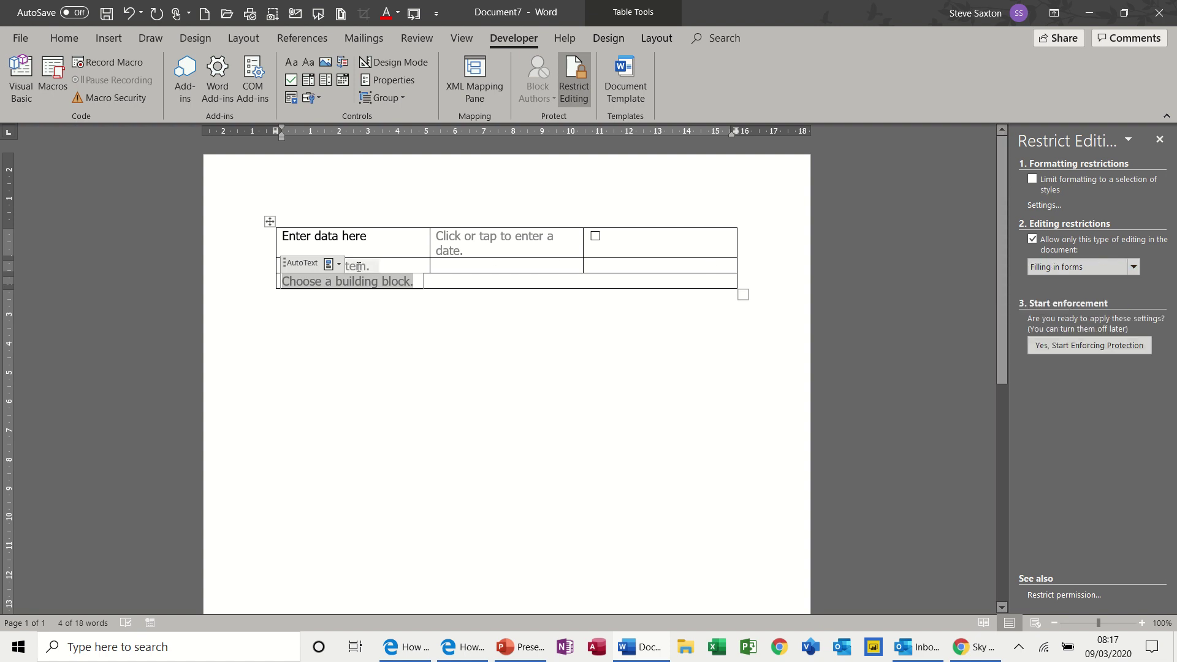
{"action": "left_click", "coordinate": [339, 264]}
{"action": "left_click", "coordinate": [339, 264]}
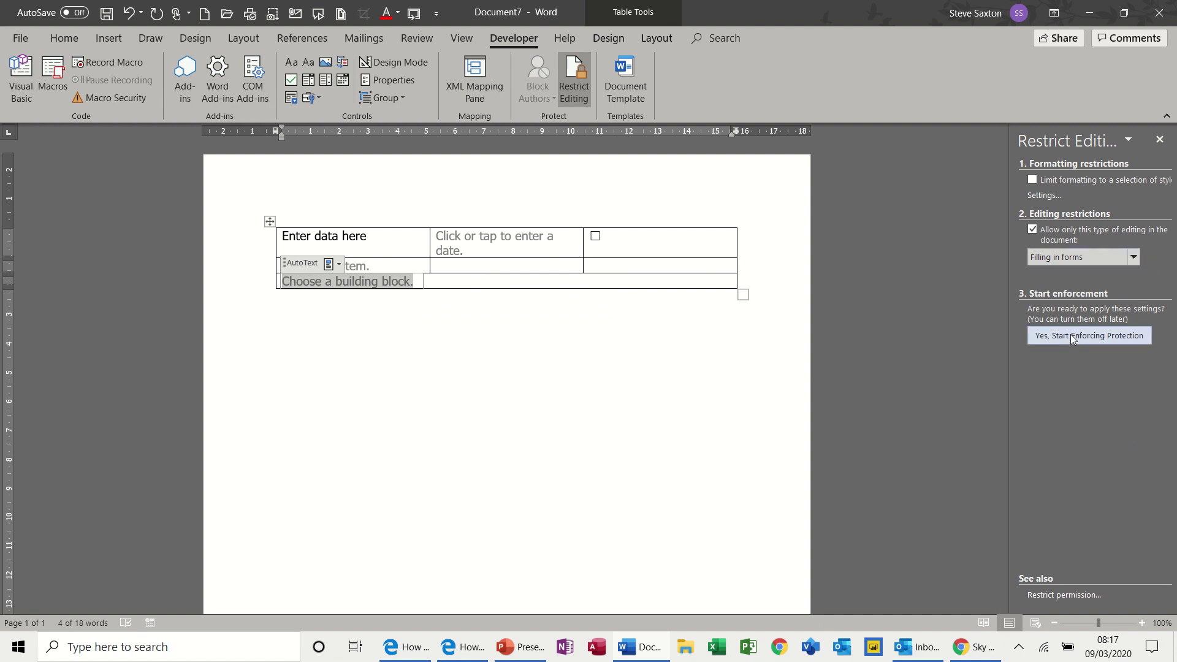
- Enforce protection without a password and enter 'sgfsdfggfr' in the date field
{"action": "left_click", "coordinate": [1090, 337]}
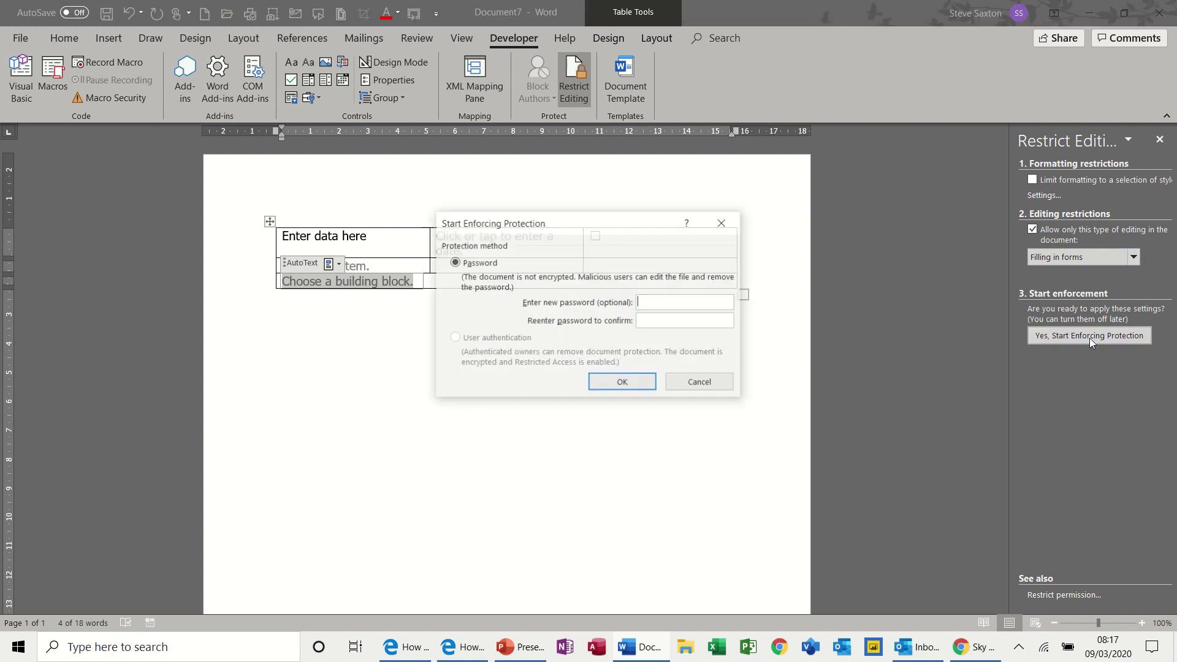
{"action": "left_click", "coordinate": [622, 383]}
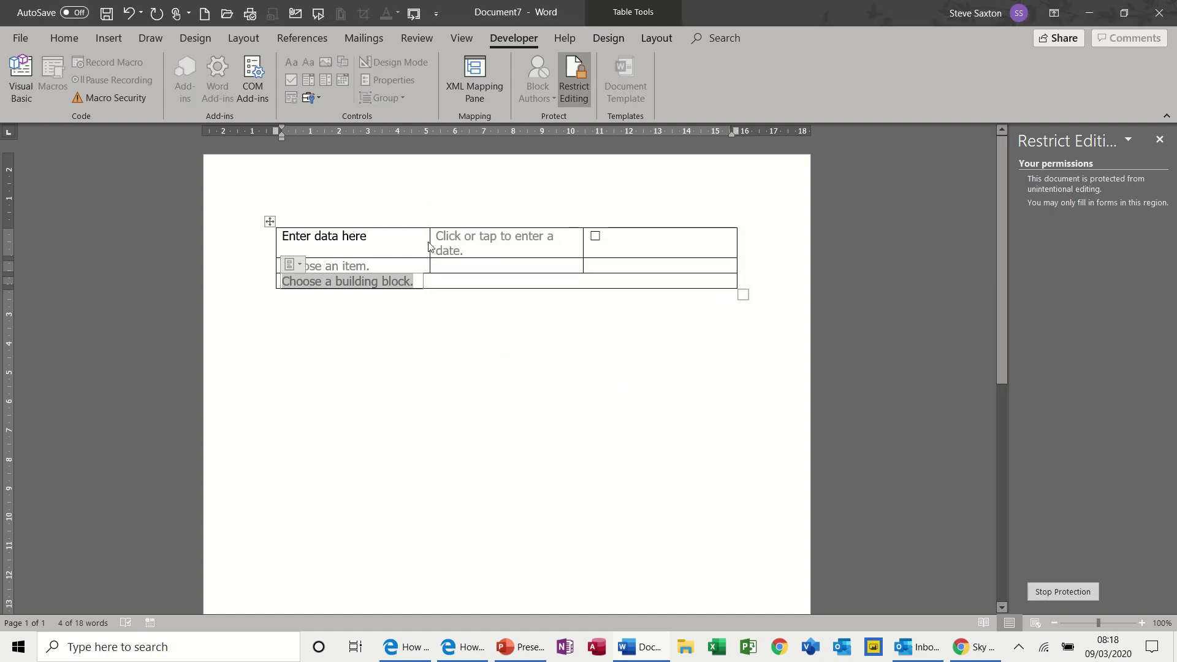
{"action": "left_click", "coordinate": [465, 236]}
{"action": "type", "text": "sgfsdfggfr"}
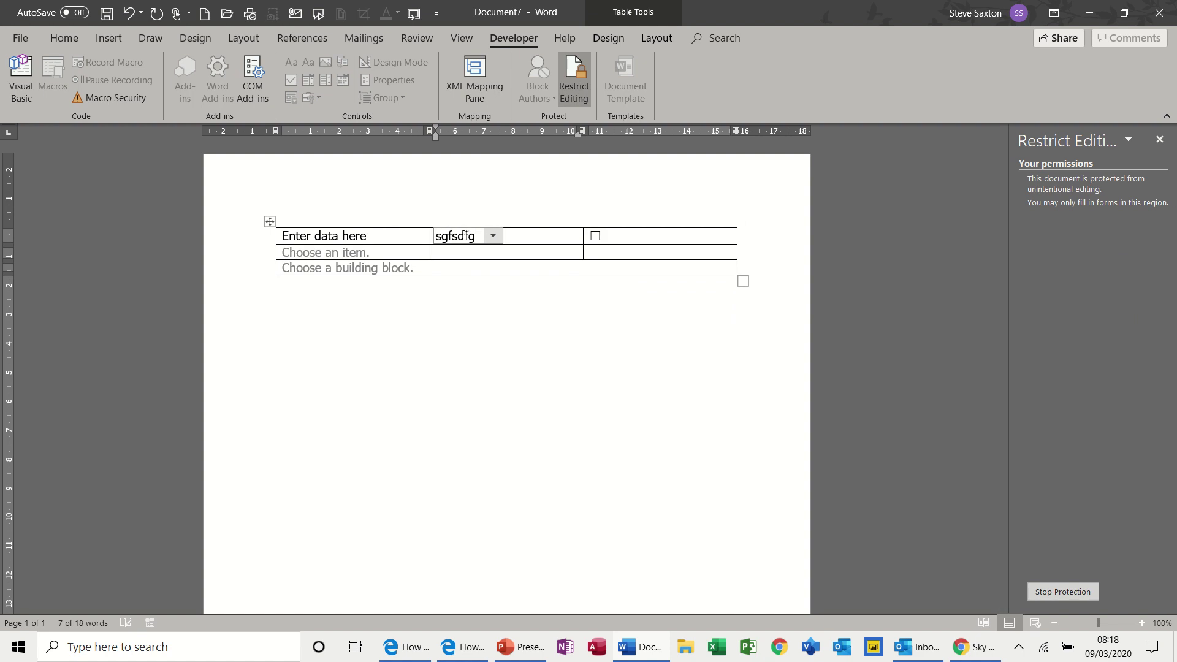
- Type 'edfefde' in the first cell, choose Excel from the drop-down, and tick the check box
{"action": "left_click", "coordinate": [362, 243]}
{"action": "type", "text": "edfefde"}
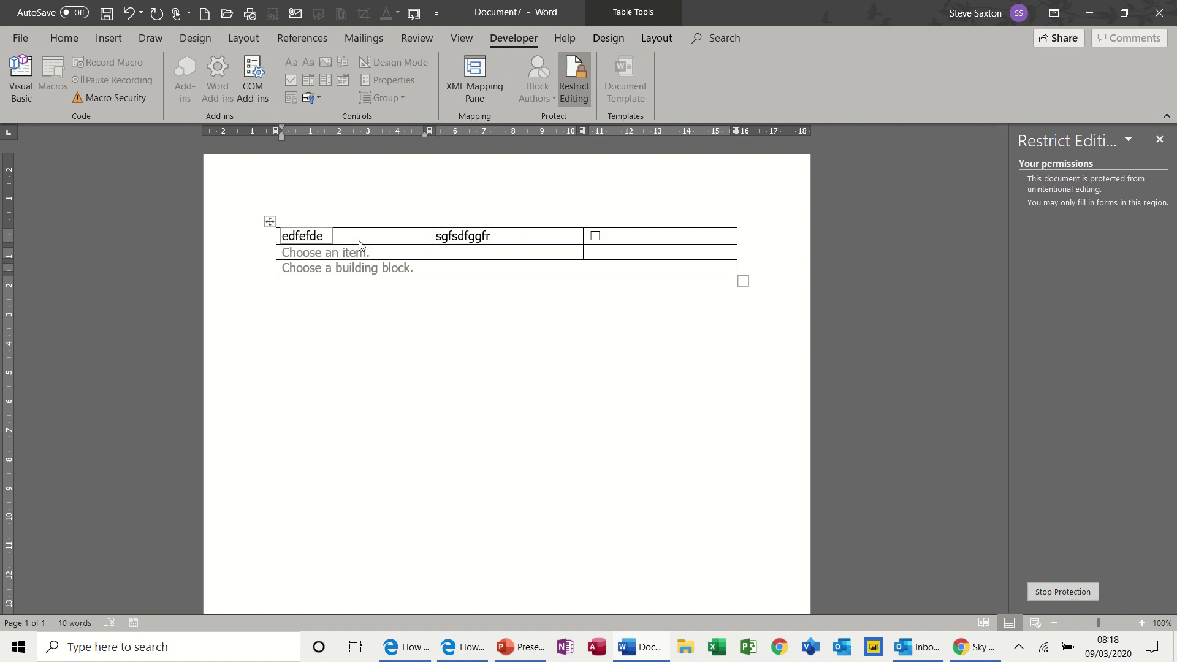
{"action": "left_click", "coordinate": [366, 253]}
{"action": "left_click", "coordinate": [384, 254]}
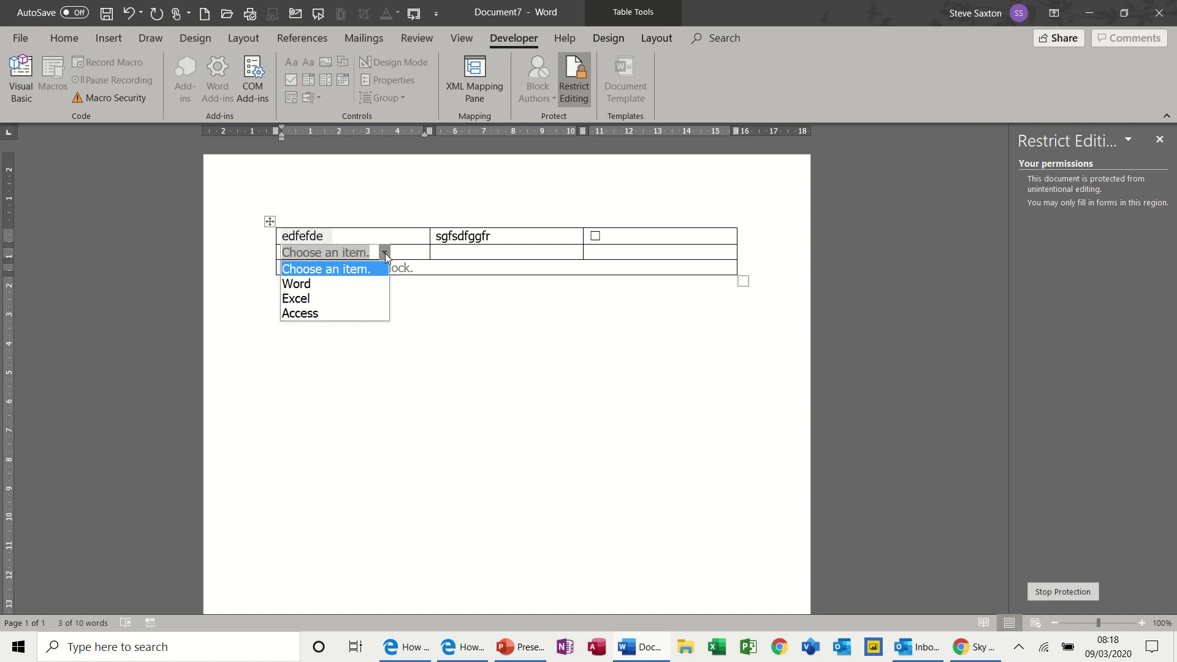
{"action": "left_click", "coordinate": [363, 293]}
{"action": "left_click", "coordinate": [595, 236]}
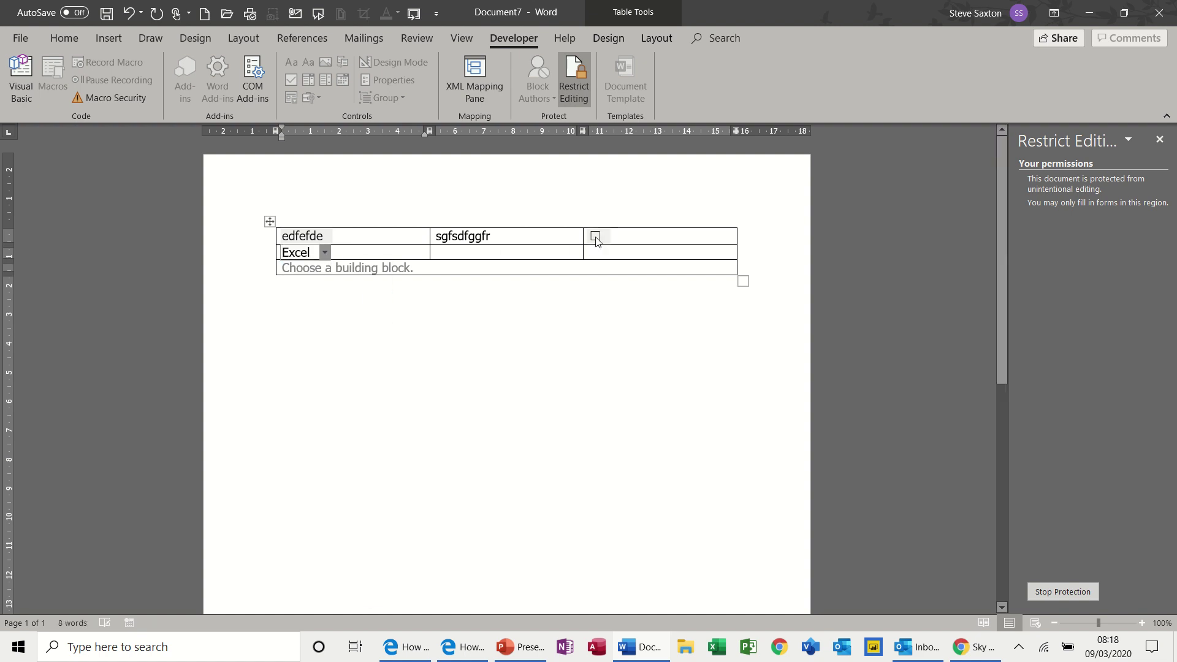
{"action": "key", "text": "Tab"}
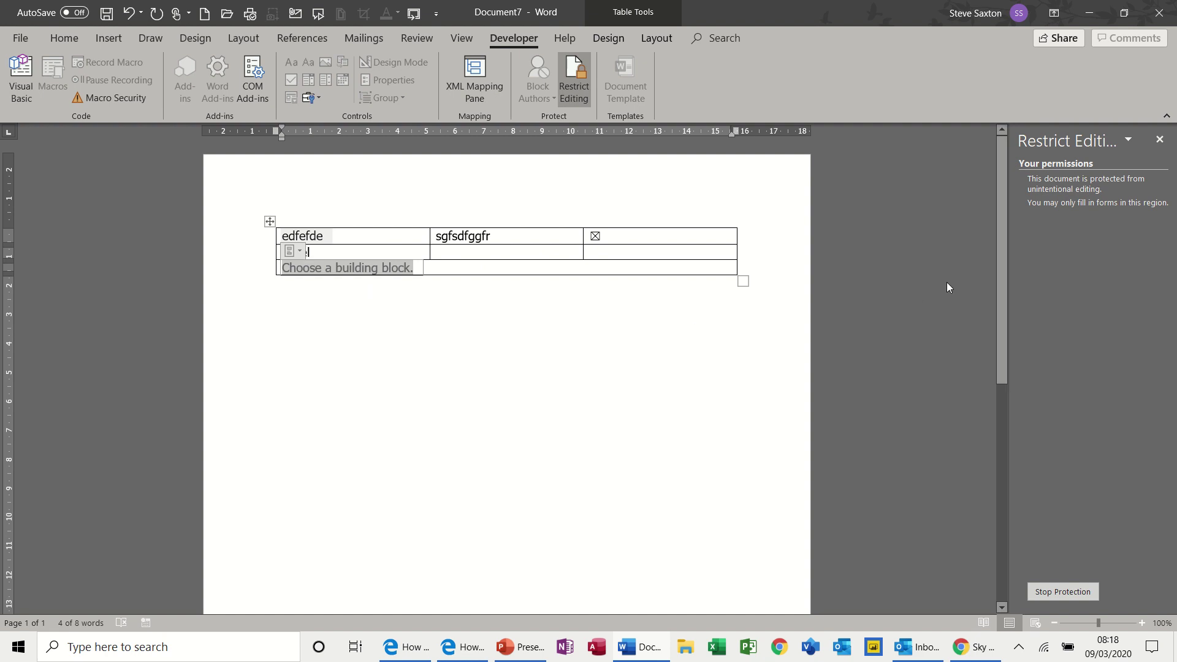
- Stop the form protection and preview the building block gallery
{"action": "left_click", "coordinate": [1060, 592]}
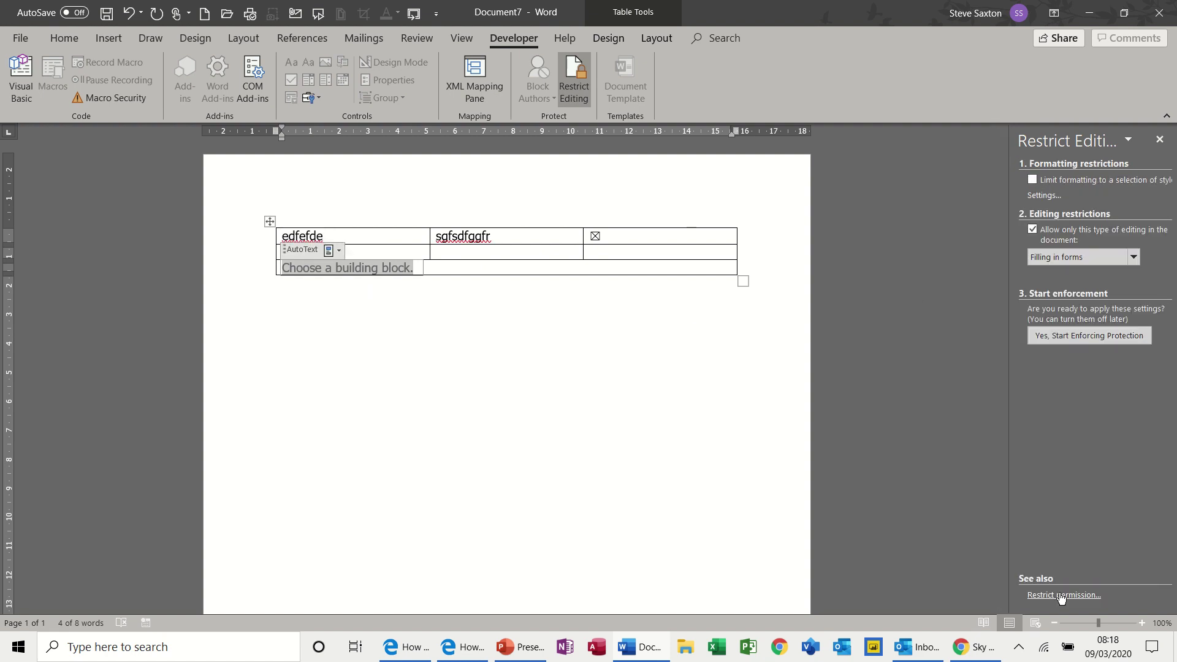
{"action": "left_click", "coordinate": [340, 250]}
{"action": "left_click", "coordinate": [340, 252]}
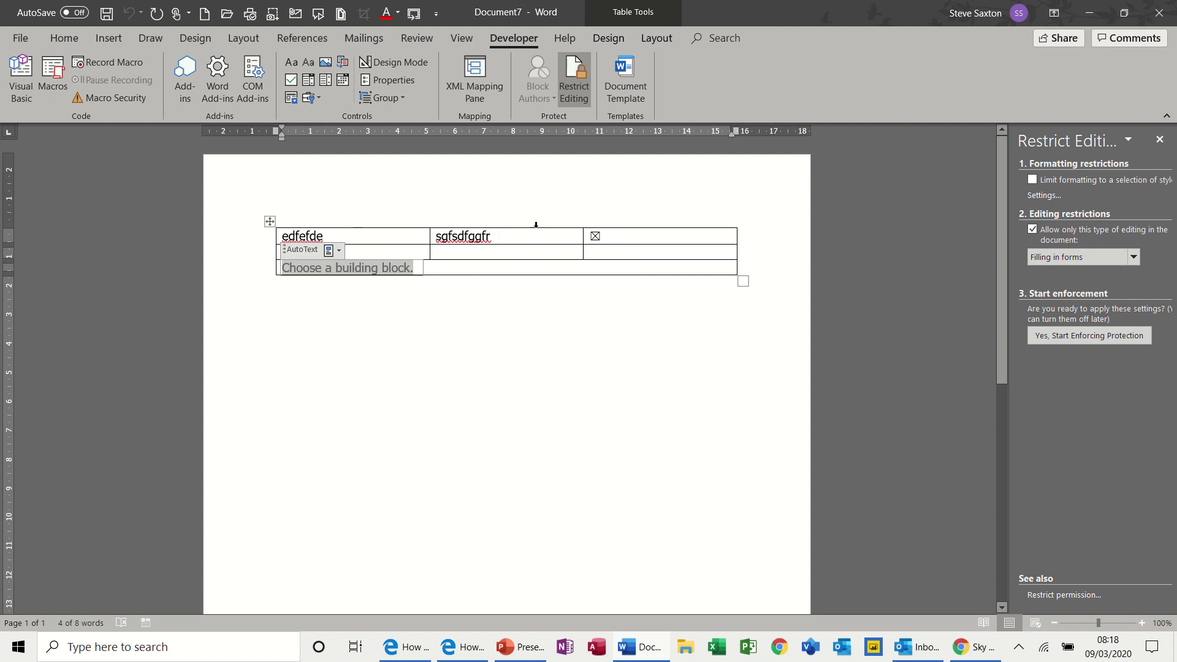
- Type 'adsfjhbdfkjwdhfkjhskd' on the page below the table
{"action": "double_click", "coordinate": [368, 351]}
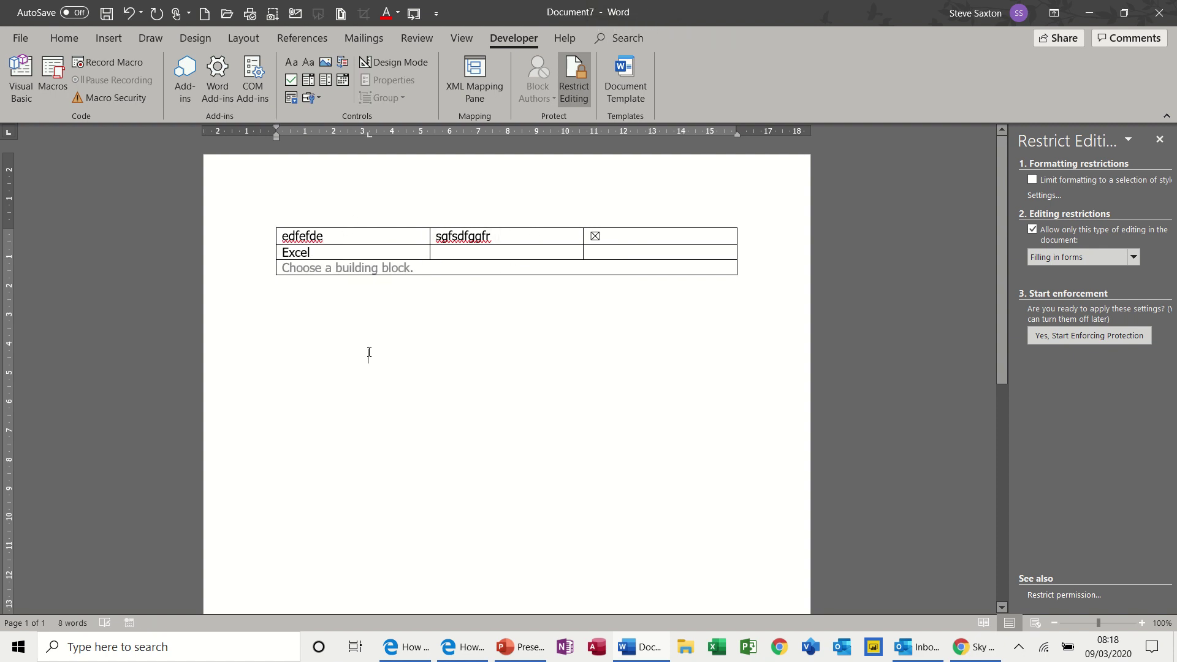
{"action": "type", "text": "adsfjhbdfkjwdhfkjhskd"}
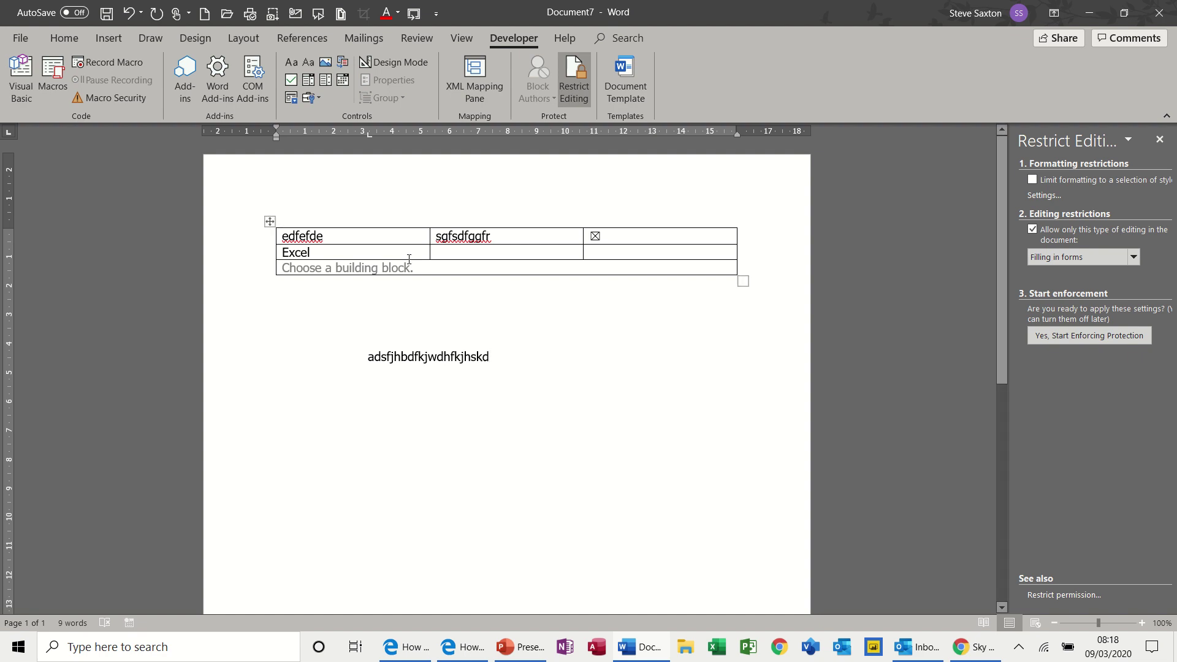
{"action": "left_click", "coordinate": [347, 267]}
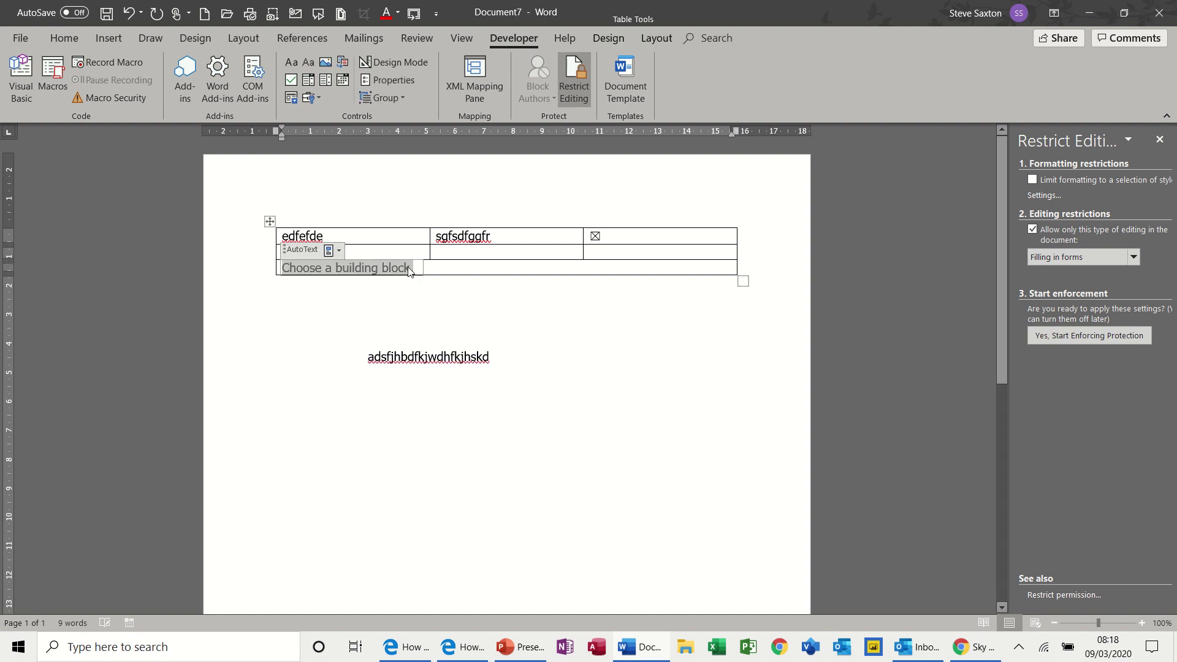
{"action": "left_click", "coordinate": [339, 251]}
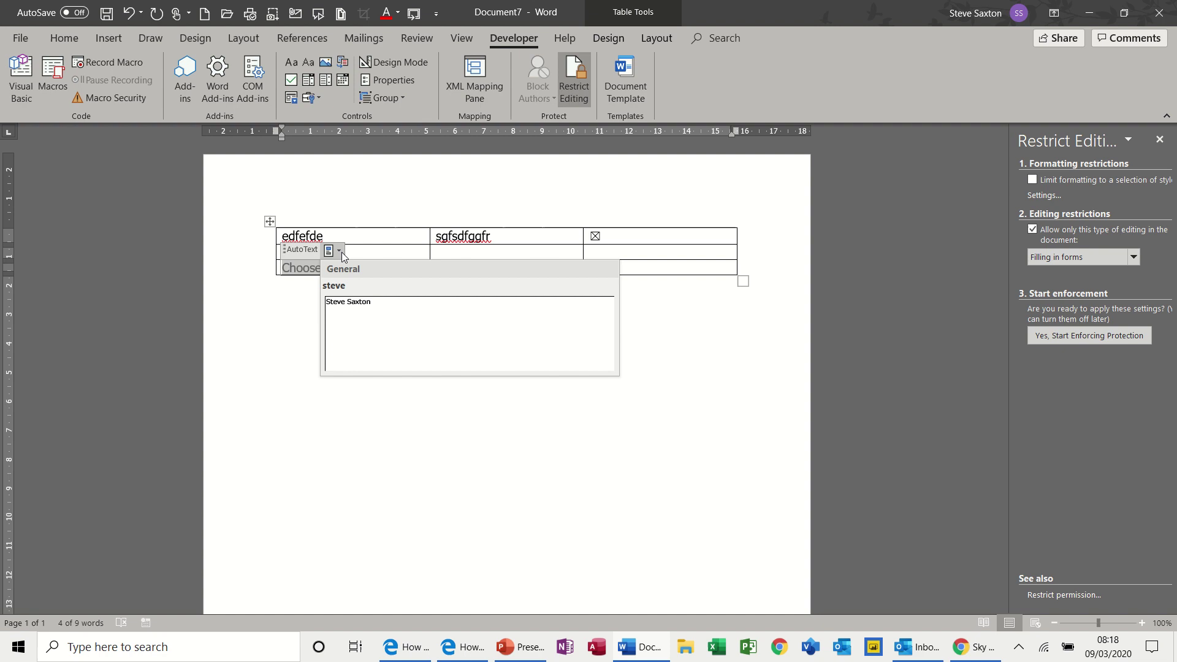
{"action": "left_click", "coordinate": [572, 270]}
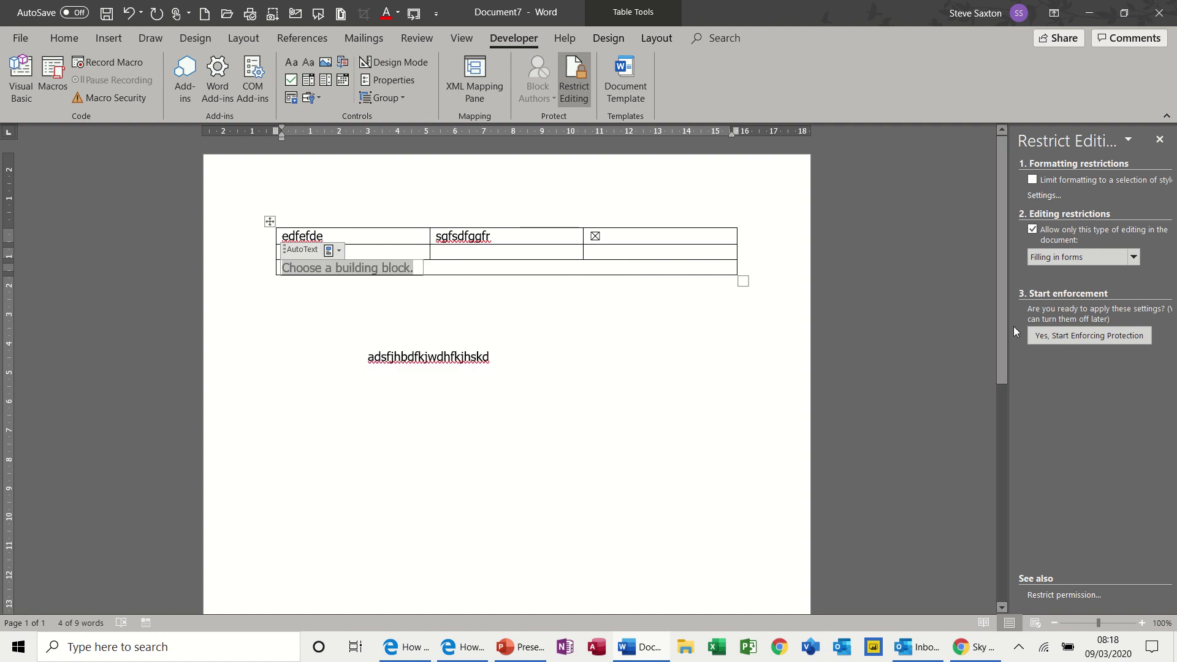
{"action": "left_click", "coordinate": [1079, 337]}
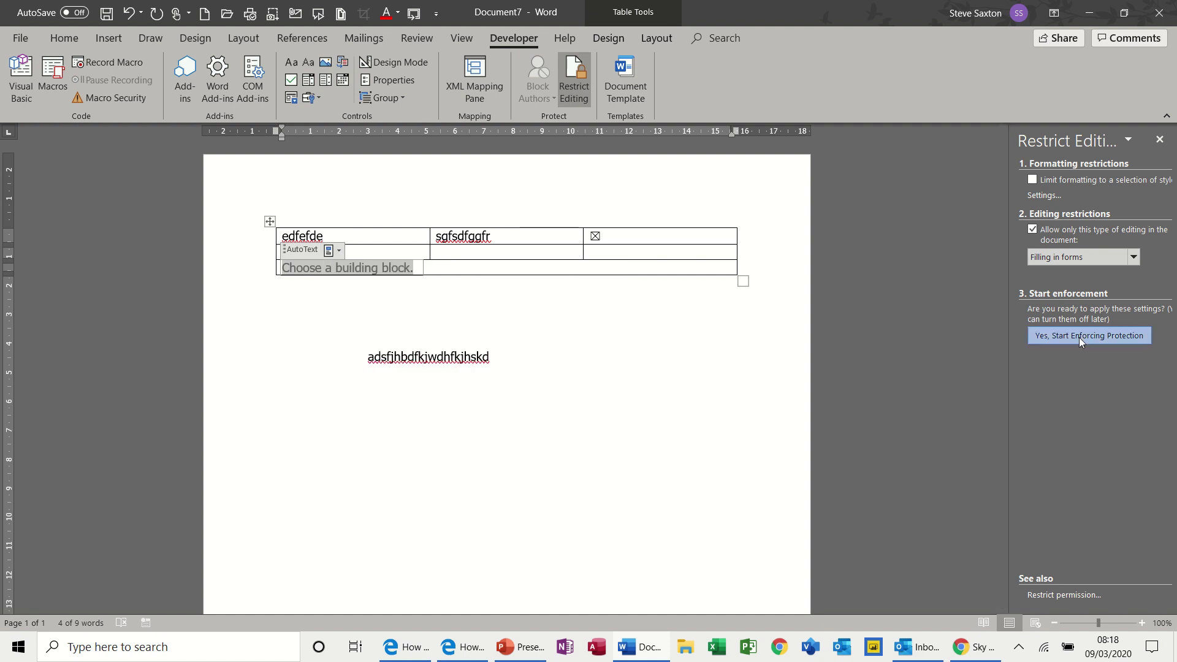
{"action": "left_click", "coordinate": [623, 383]}
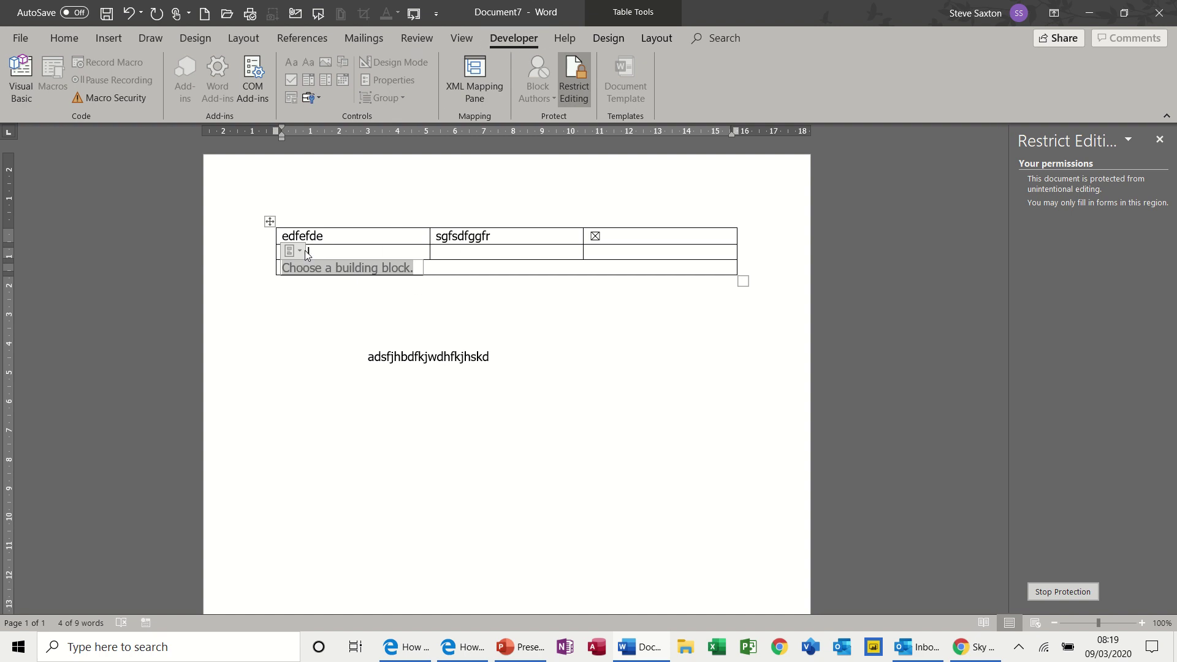
{"action": "left_click", "coordinate": [484, 235]}
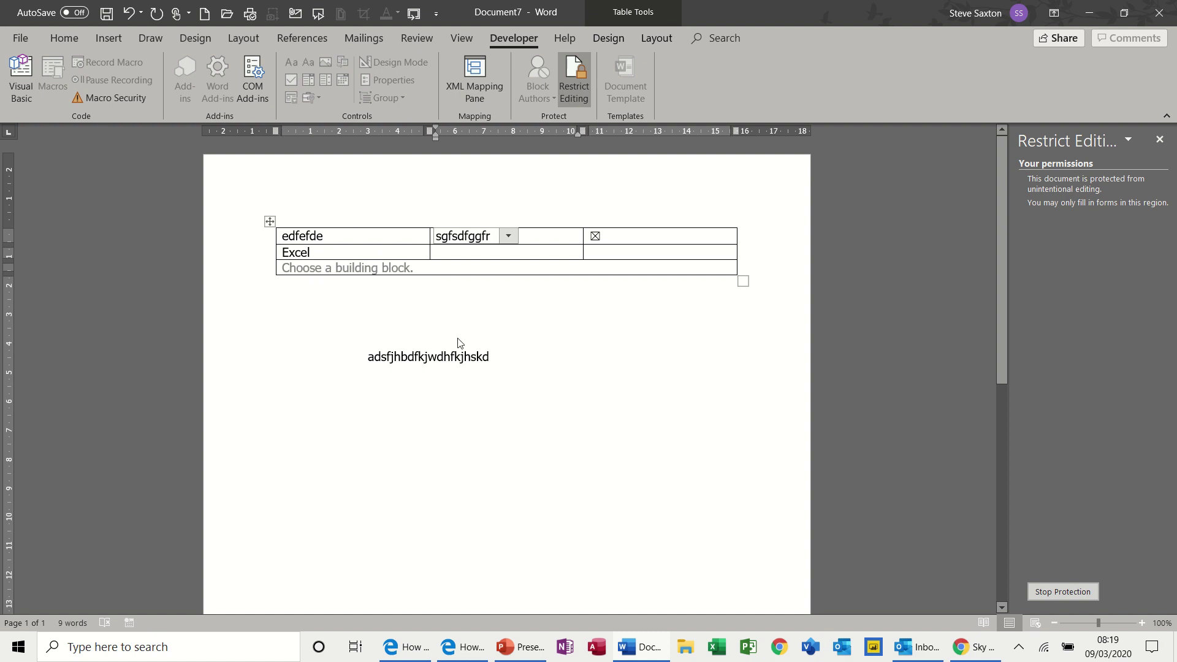
{"action": "left_click", "coordinate": [285, 406]}
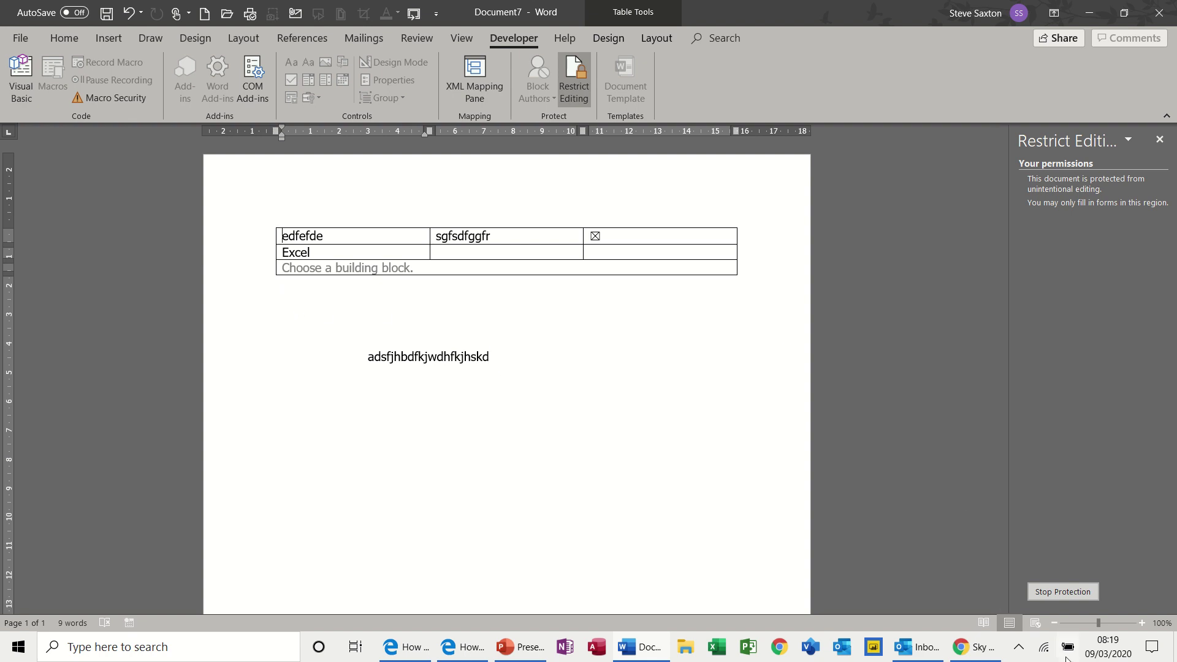
- Turn off document protection and add a plain text field on the empty line below the table
{"action": "left_click", "coordinate": [1054, 594]}
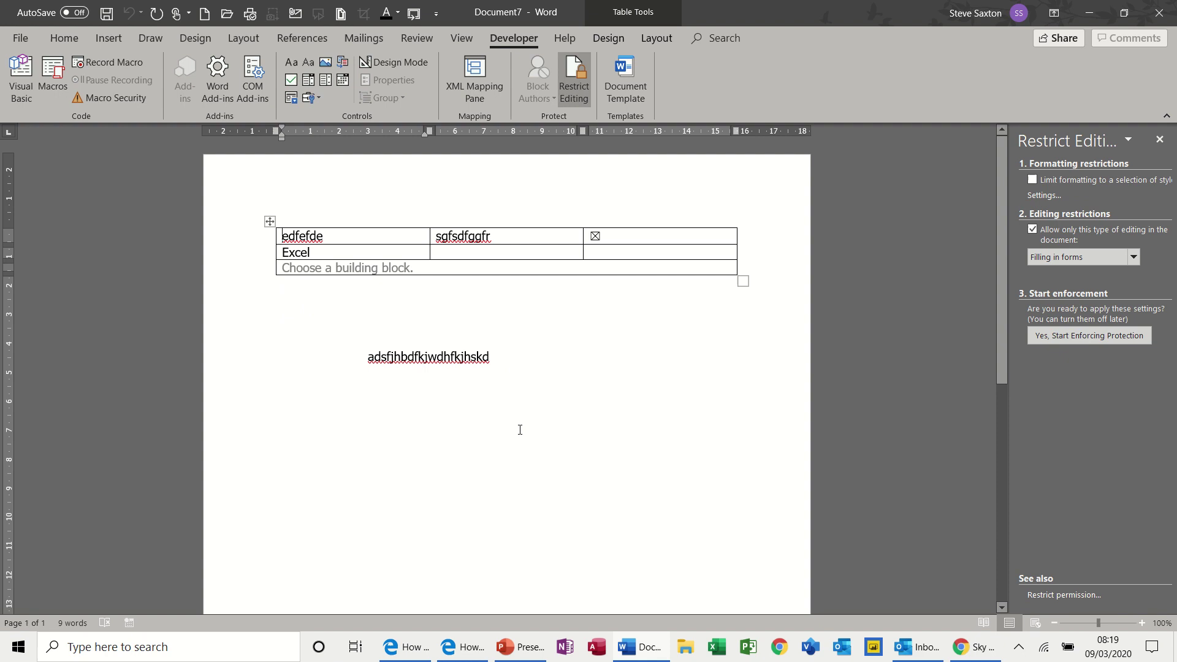
{"action": "double_click", "coordinate": [281, 311]}
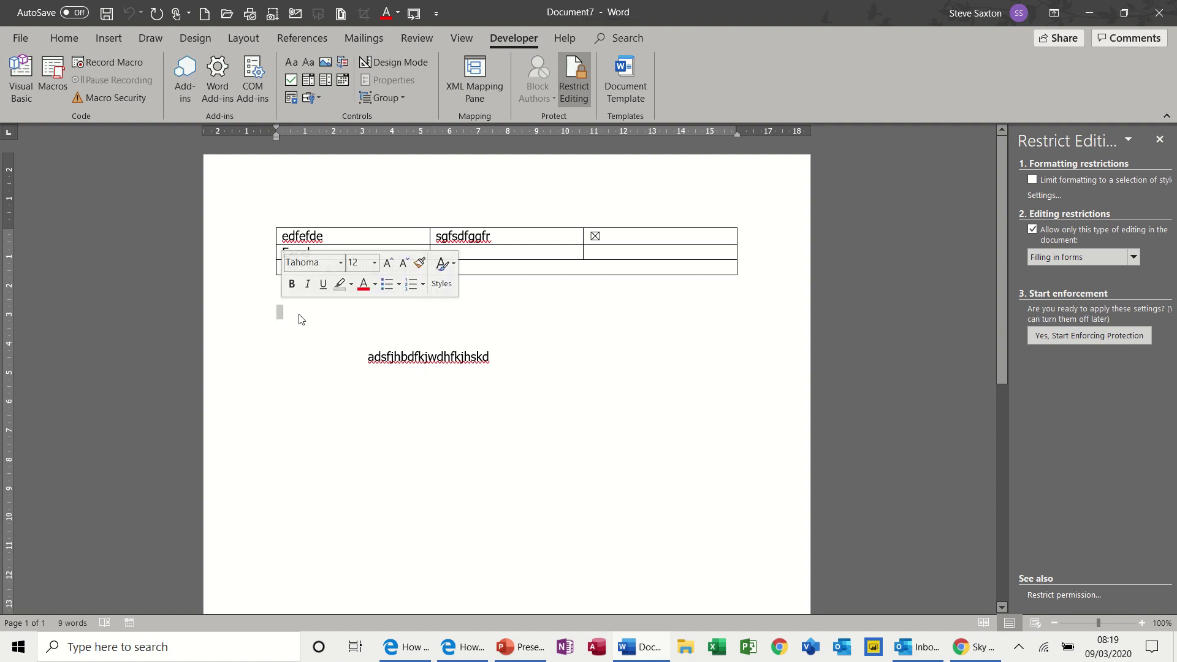
{"action": "left_click", "coordinate": [296, 64]}
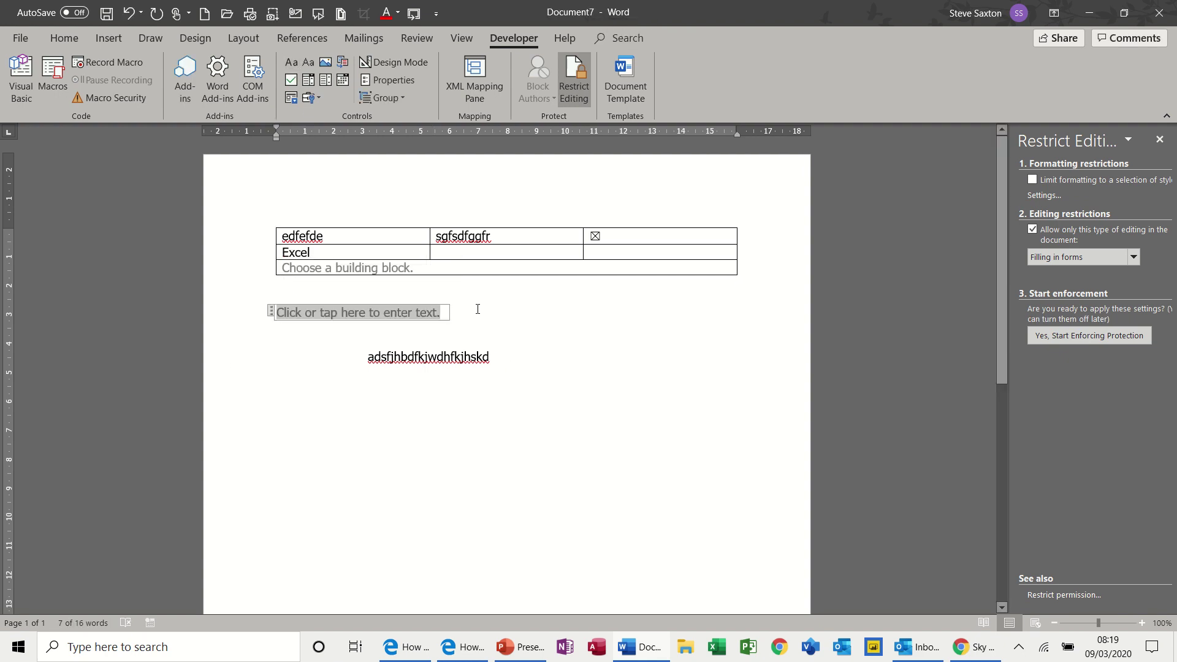
- Insert a combo box field lower on the page and check that its list is still empty
{"action": "left_click", "coordinate": [352, 428]}
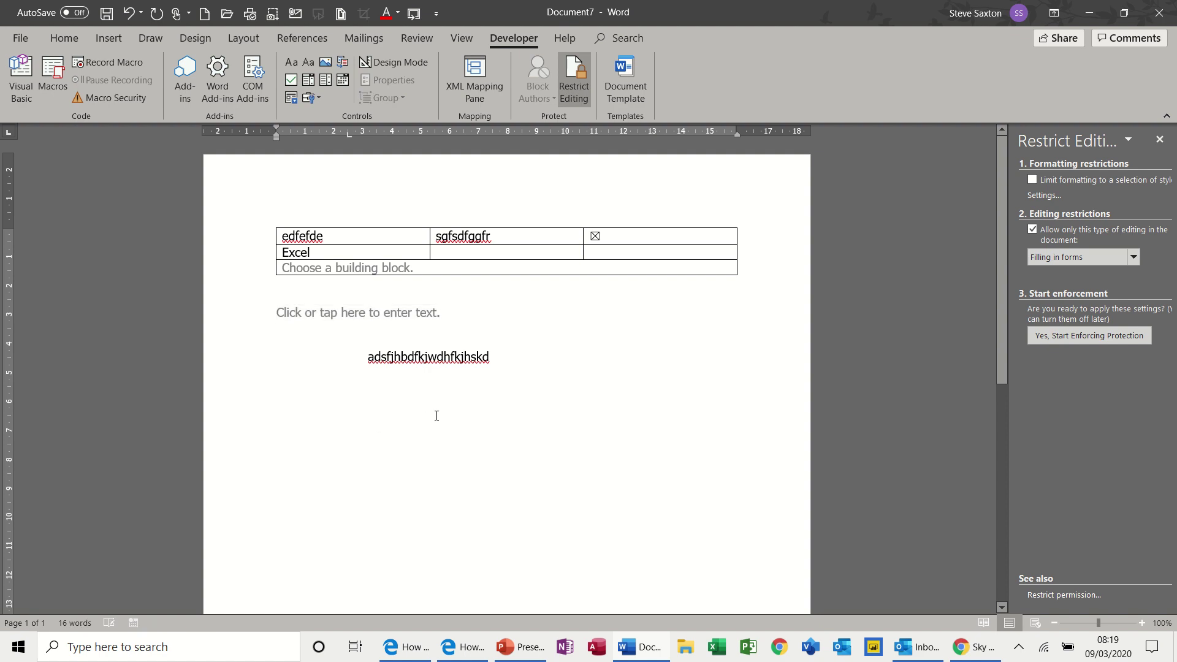
{"action": "left_click", "coordinate": [309, 80]}
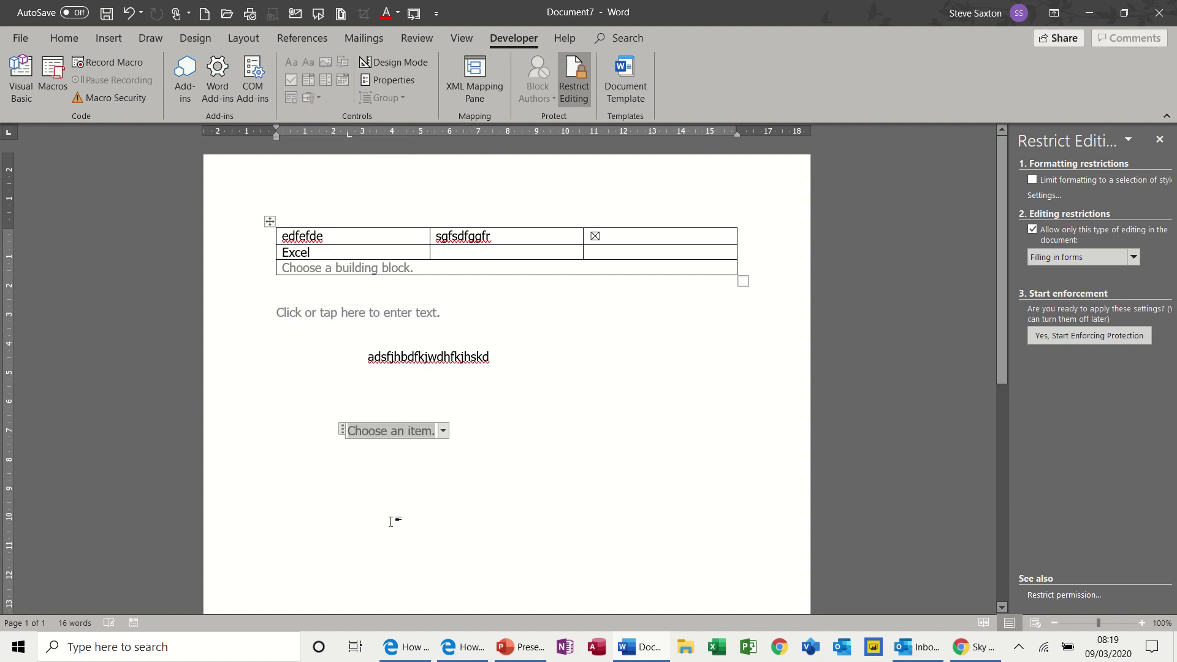
{"action": "left_click", "coordinate": [446, 435]}
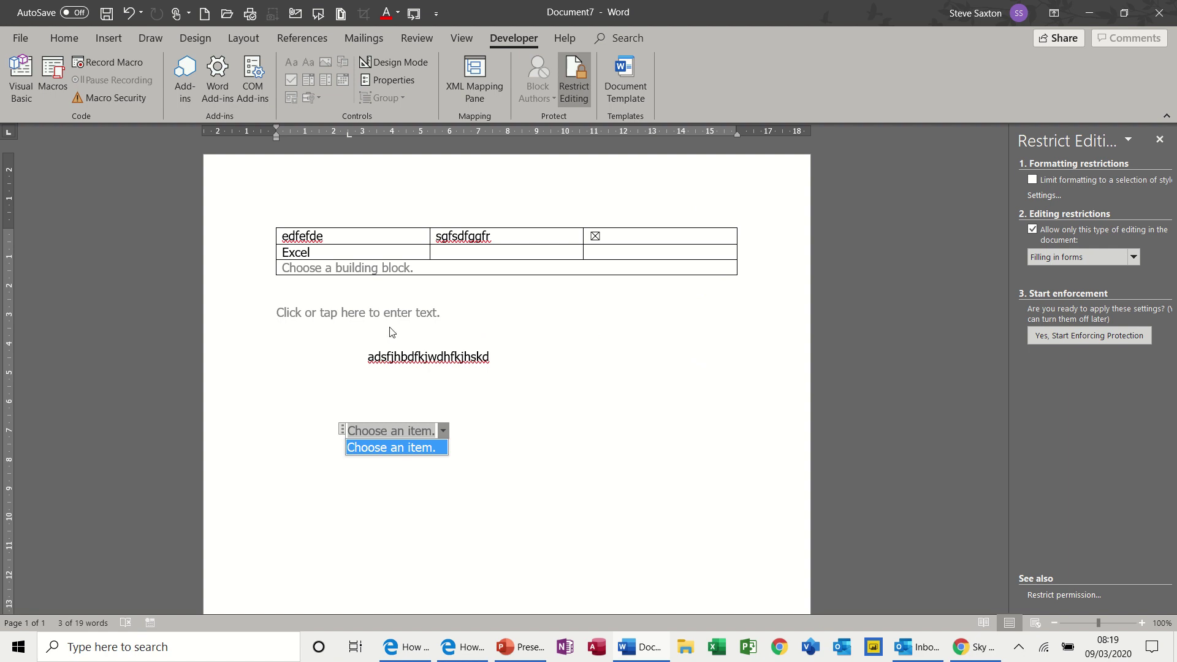
{"action": "left_click", "coordinate": [371, 271]}
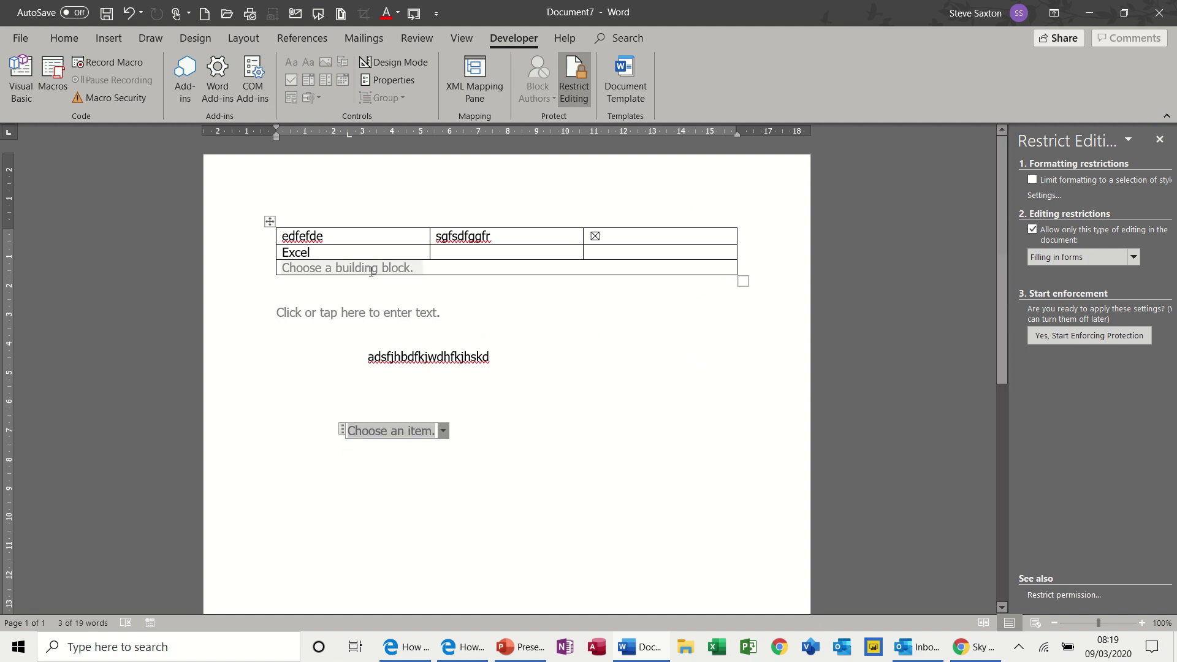